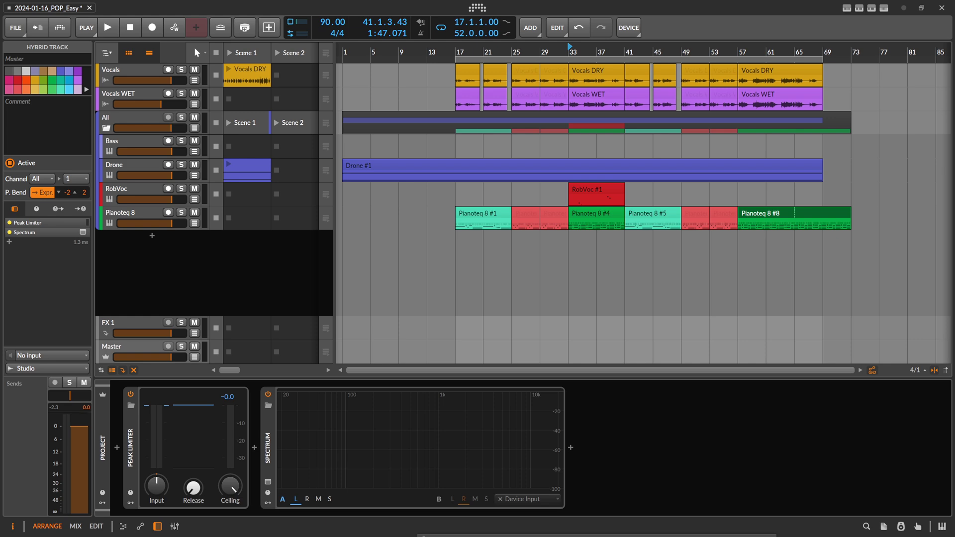
- Bring the Sonnox Oxford Inflator product page (£115.00) in front of the DAW project
key("alt+Tab")
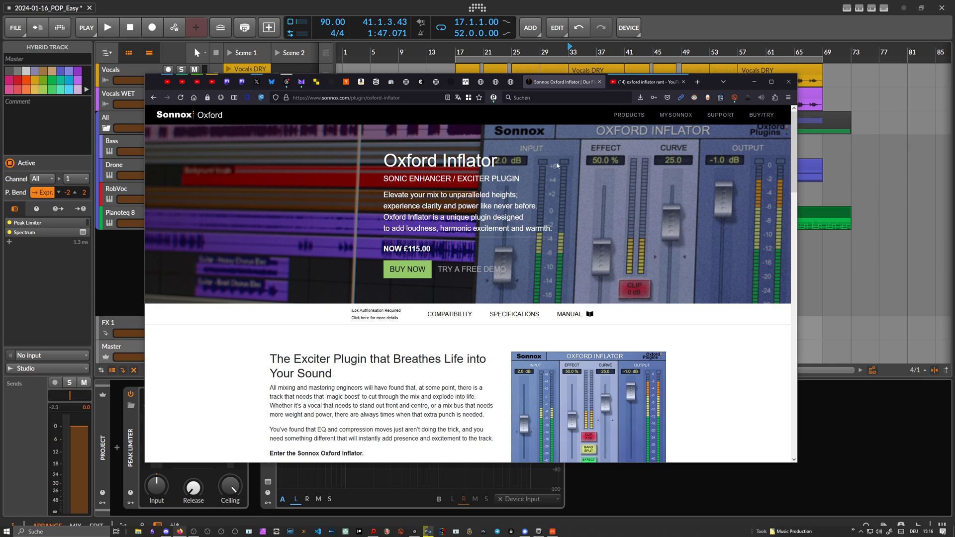
- Switch to the 'oxford inflator rant' YouTube video, paused at 1:18
left_click(628, 86)
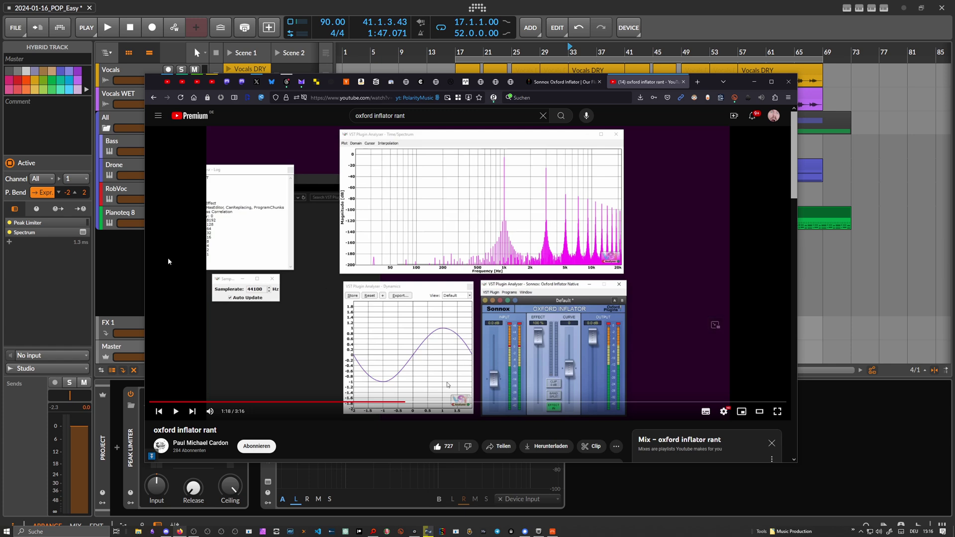
- Return to the Bitwig arrangement with the vocal, drone and Pianoteq clips
left_click(130, 256)
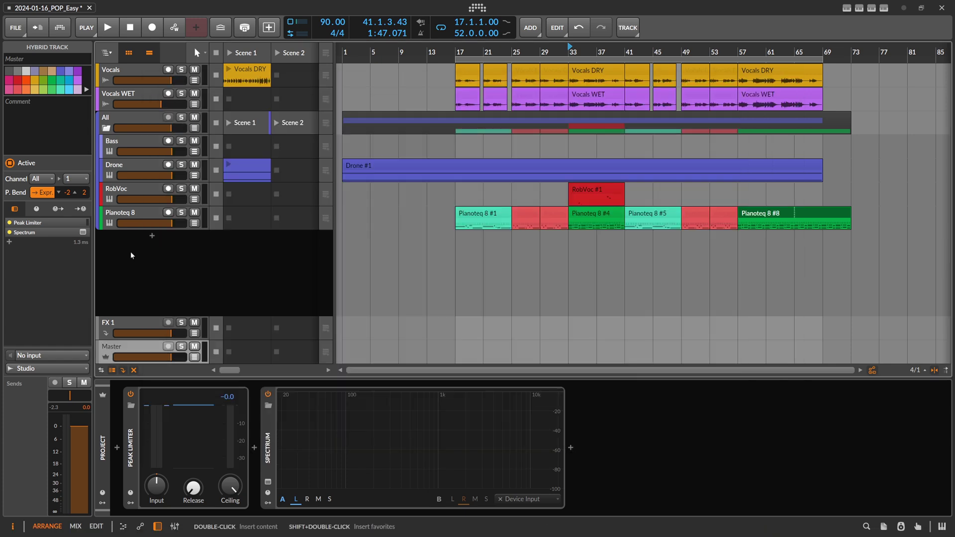
- Play the song from bar 17 and stop it around bar 20
left_click(459, 53)
left_click(108, 28)
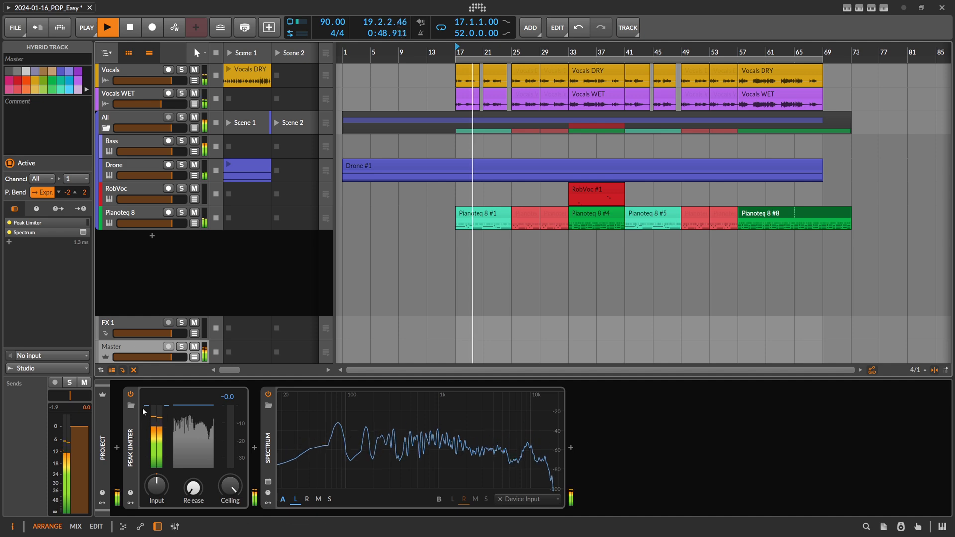
left_click(134, 30)
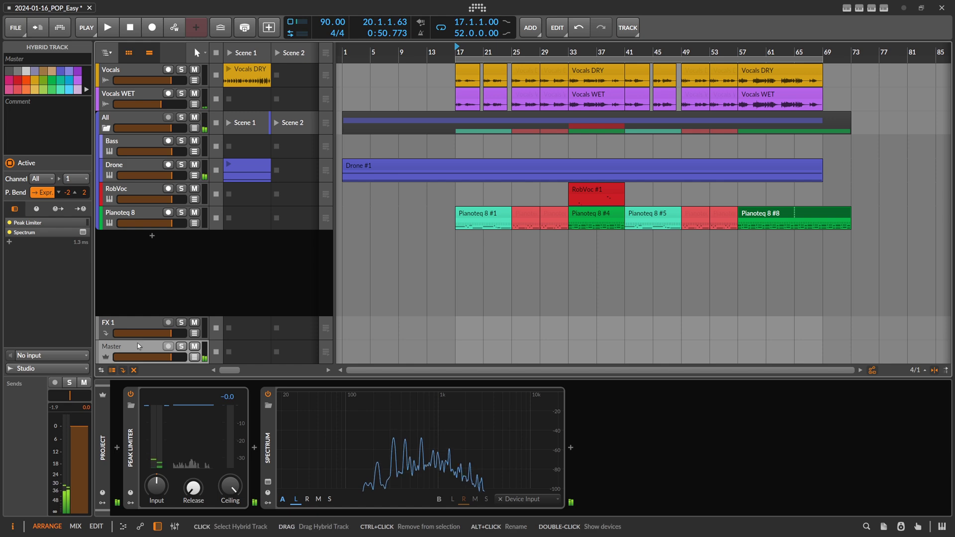
- Insert Oxford Inflator Native before Peak Limiter on the Master chain and position its window
left_click(117, 448)
type("oxford")
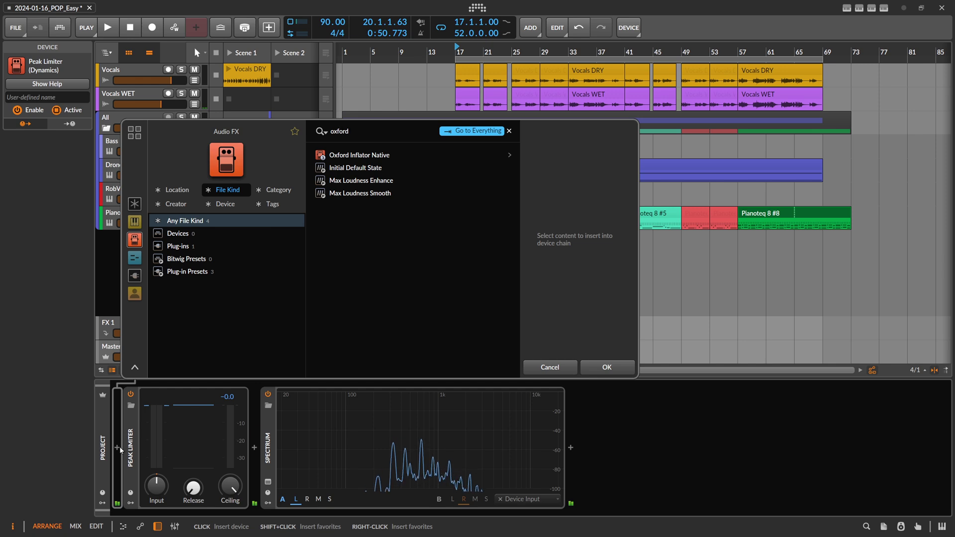
double_click(370, 156)
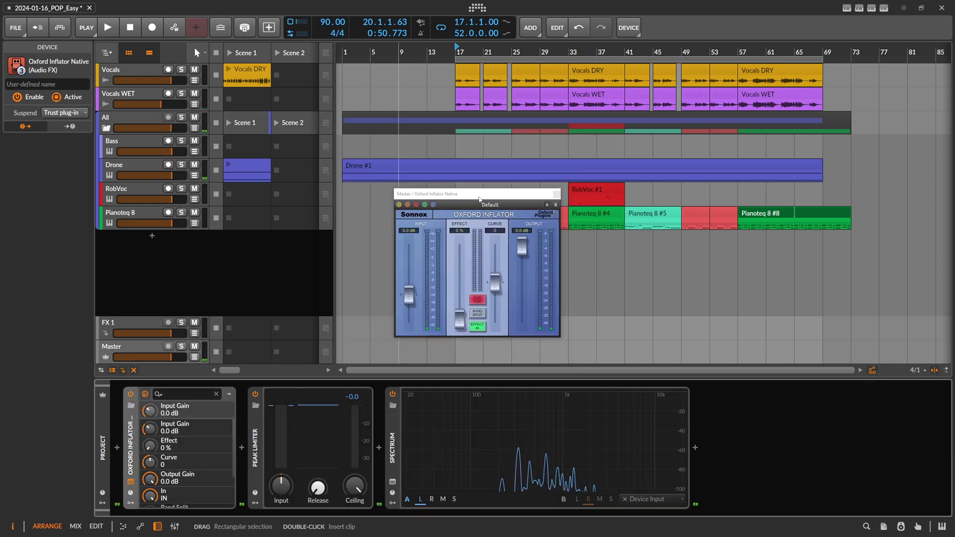
left_click_drag(478, 199, 462, 155)
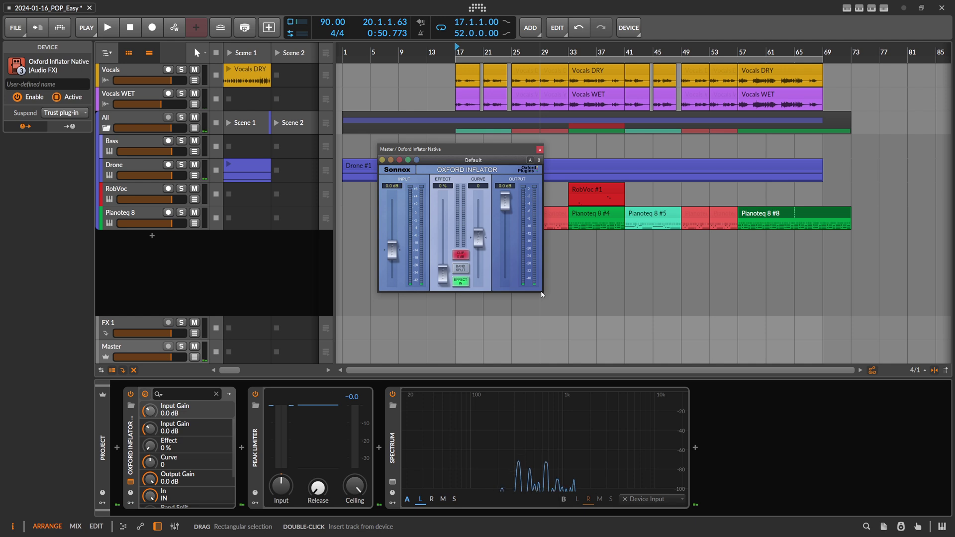
left_click_drag(460, 149, 466, 130)
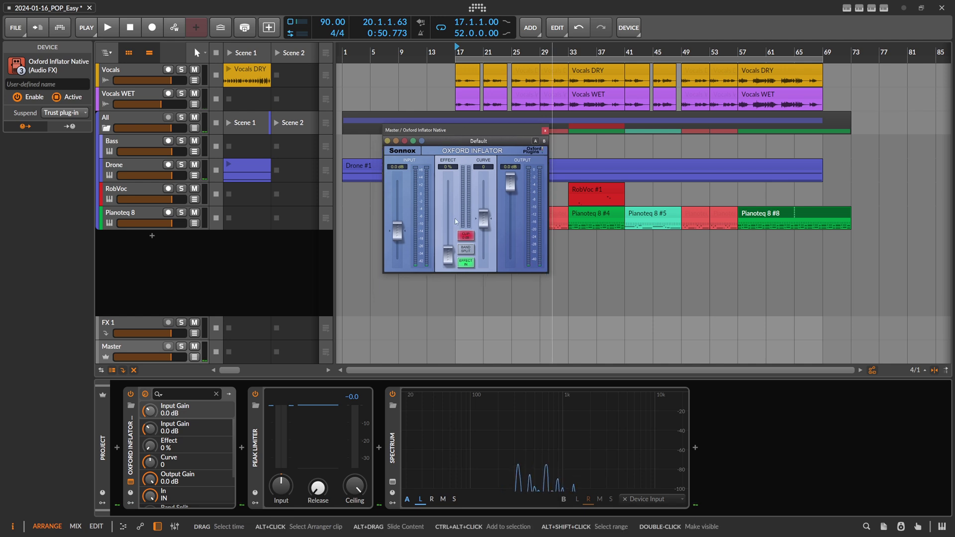
- While playing the song, set Oxford Inflator to CLIP 0dB off, Effect 100 % and Curve 50
left_click(467, 237)
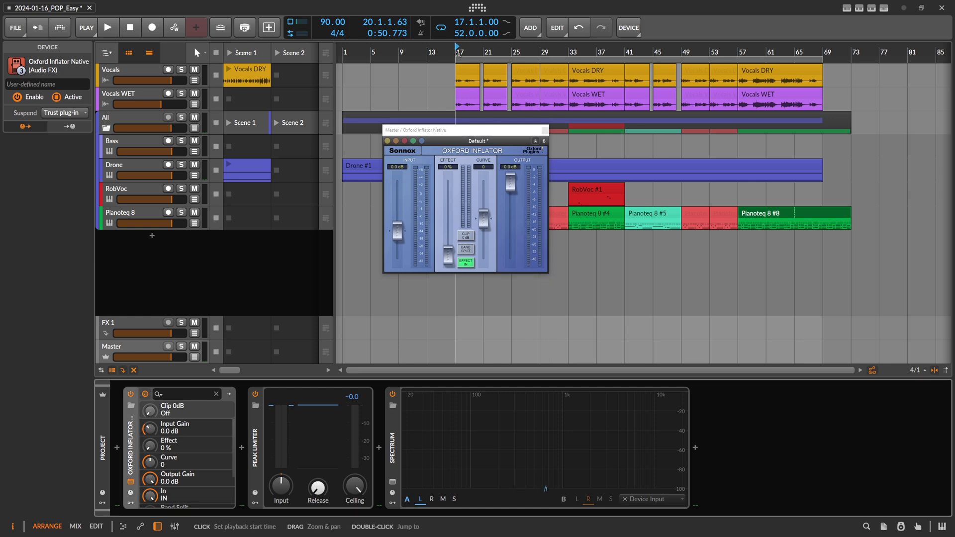
key("space")
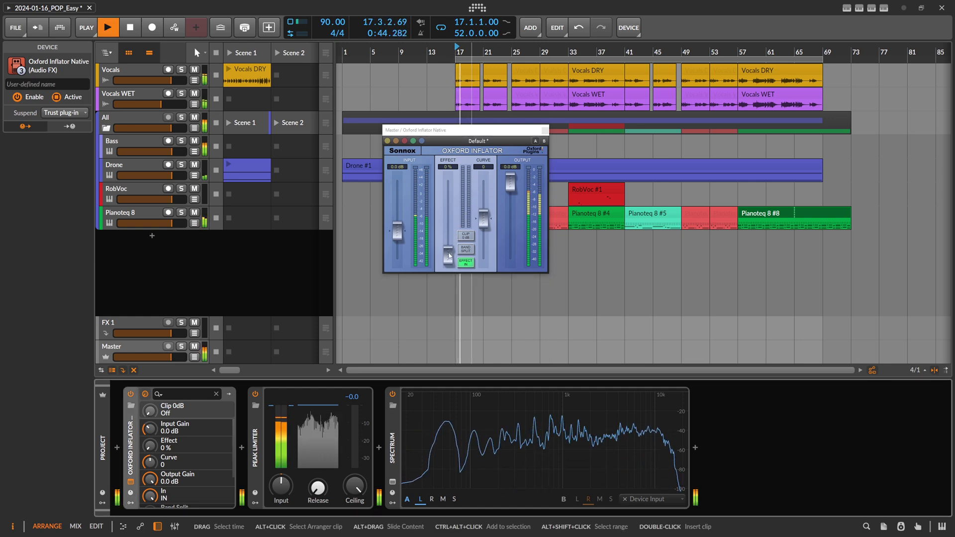
left_click_drag(447, 259, 441, 172)
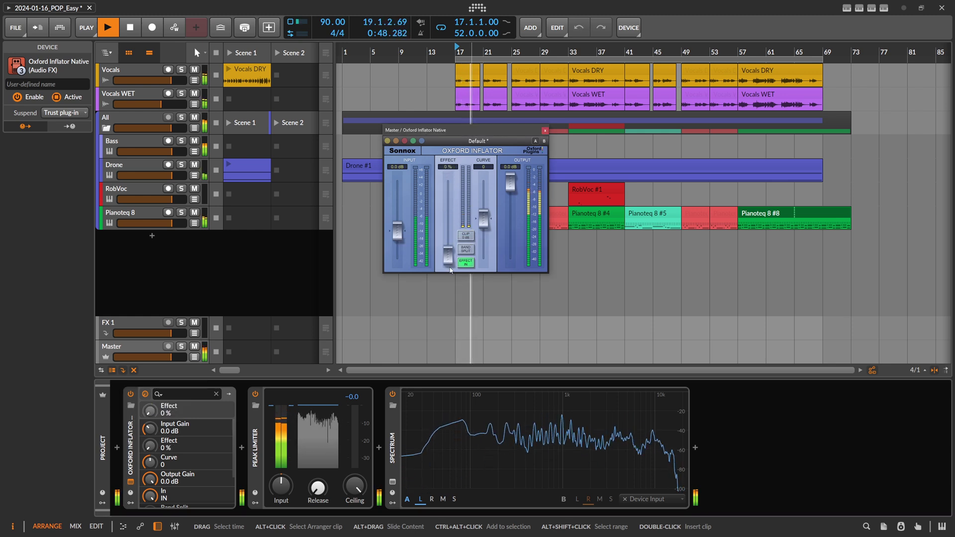
mouse_move(480, 209)
left_mouse_down()
mouse_move(481, 185)
mouse_move(481, 203)
left_mouse_up()
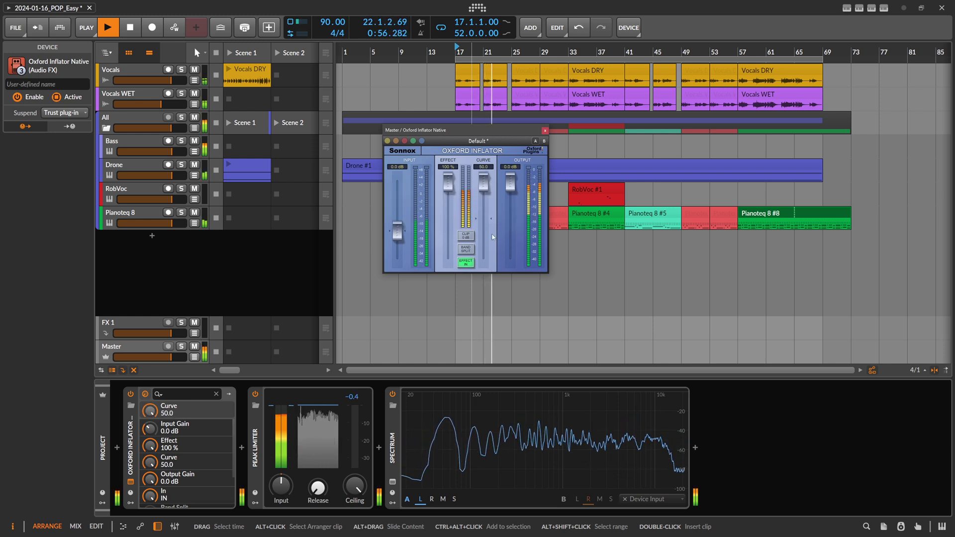
left_click(449, 184)
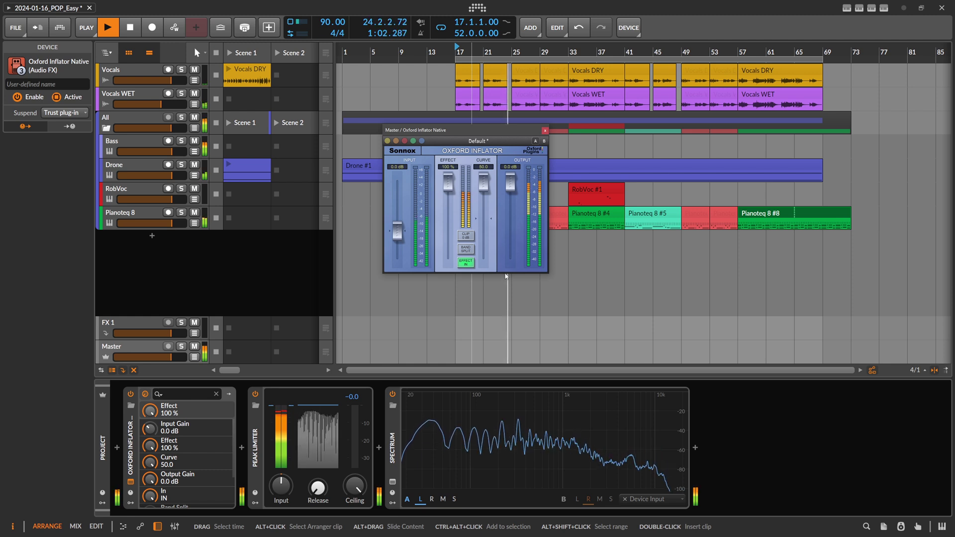
left_click_drag(478, 130, 552, 141)
mouse_move(558, 185)
left_mouse_down()
mouse_move(557, 263)
mouse_move(558, 197)
left_mouse_up()
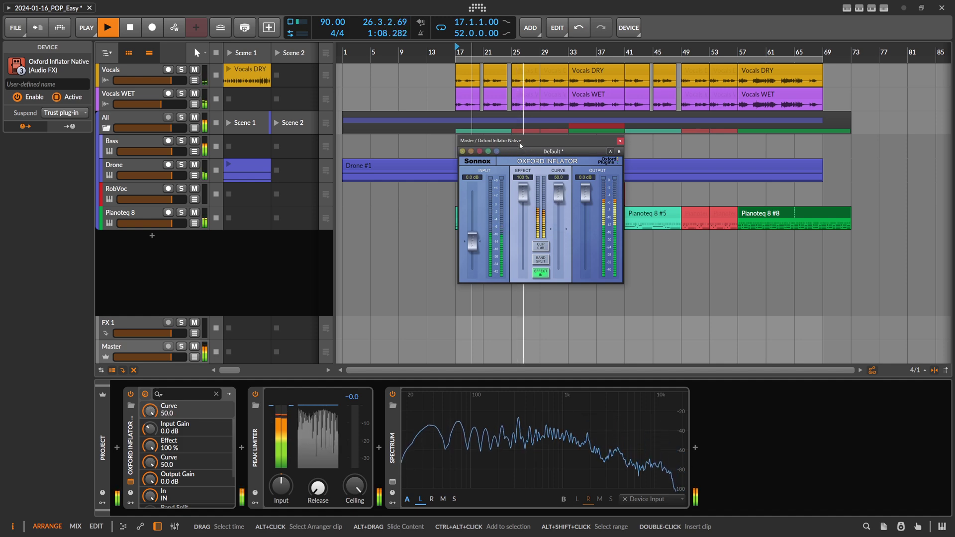
left_click_drag(538, 141, 383, 109)
key("space")
- Wrap the Oxford Inflator device in an FX Layer with Ctrl+G
left_click(209, 241)
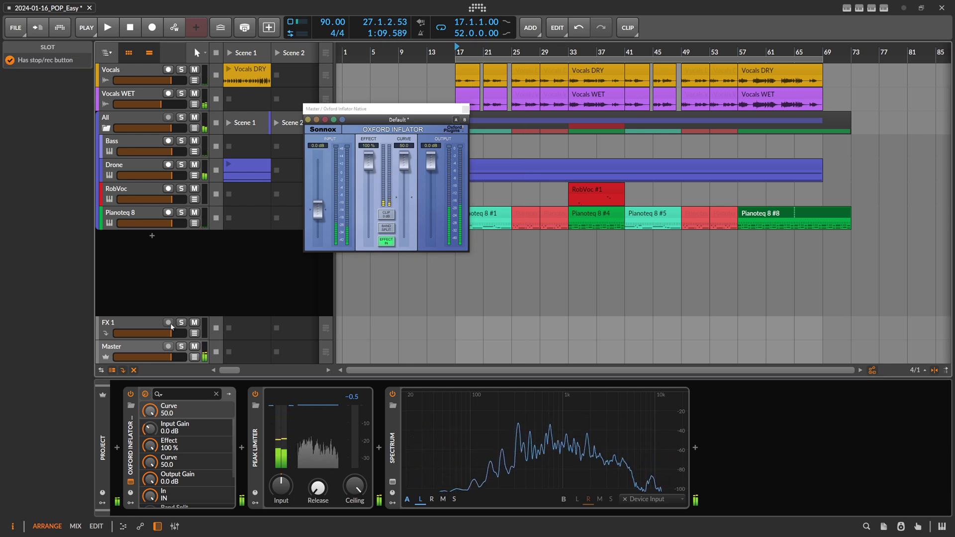
left_click(129, 437)
key("ctrl+g")
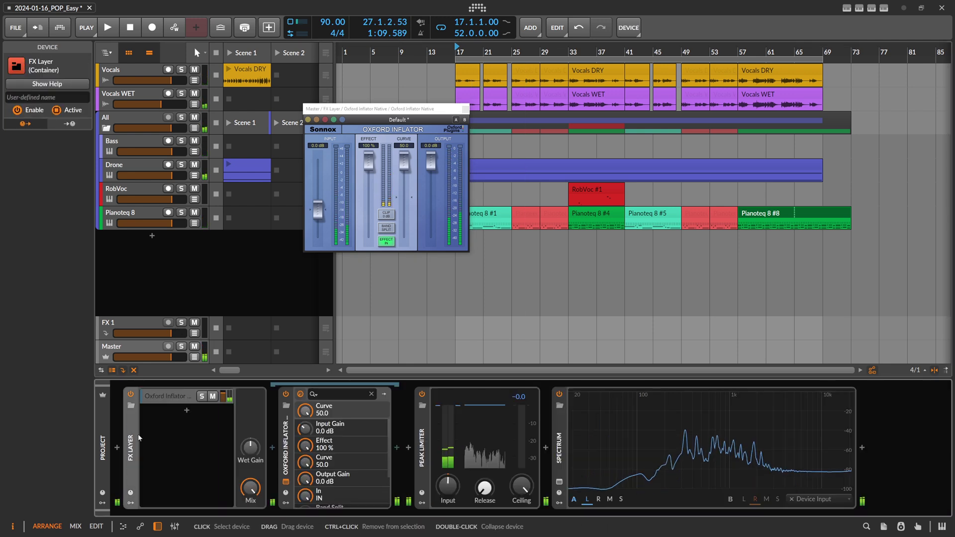
- Add Bitwig Inflator, searched as 'inflato', as the FX Layer's second layer
left_click(188, 420)
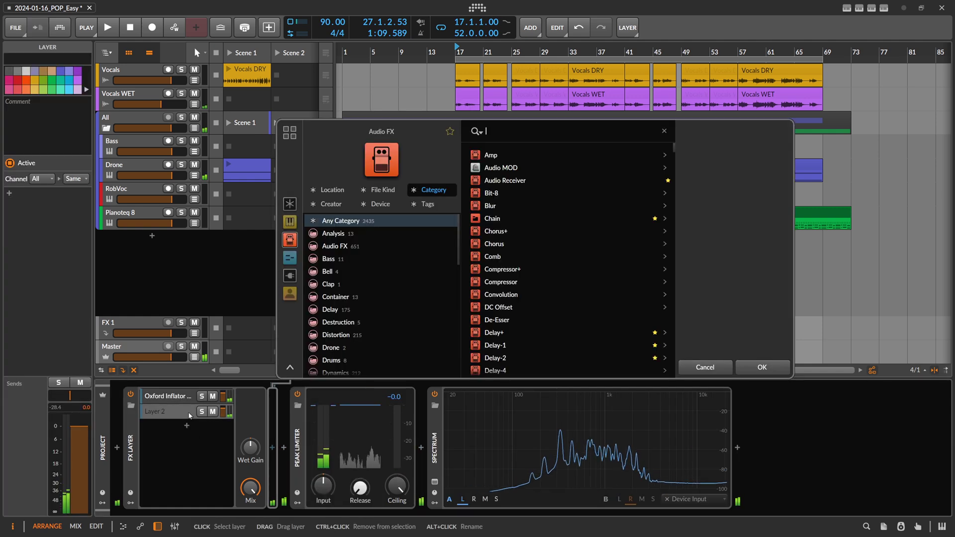
type("i")
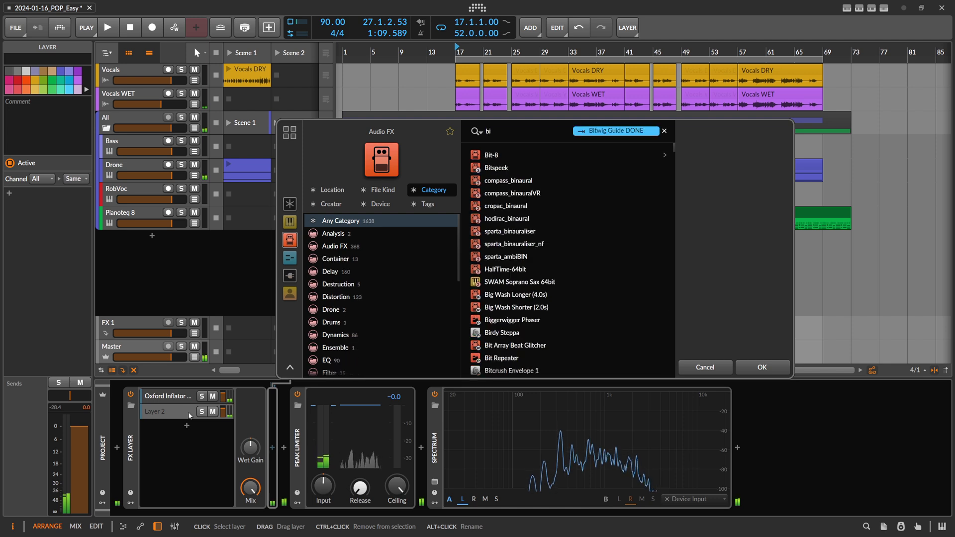
type("nflato")
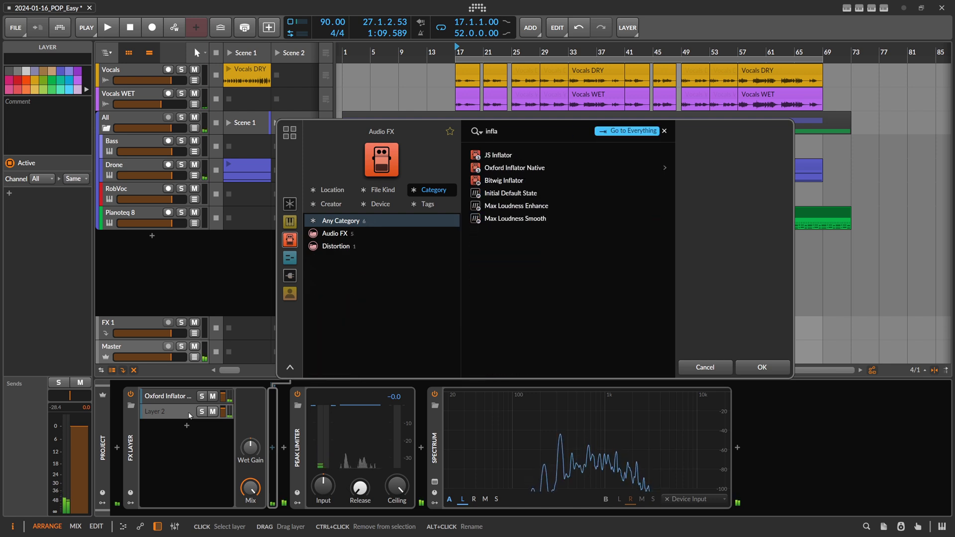
double_click(504, 180)
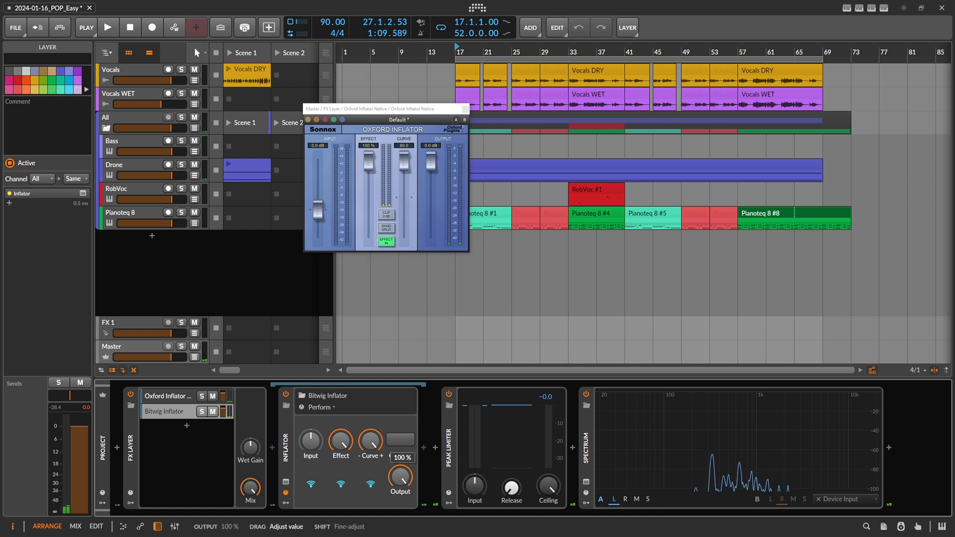
- Add a Tool device after Bitwig Inflator and invert both left and right channel polarity
left_click(423, 448)
type("too")
key("Return")
left_click(456, 397)
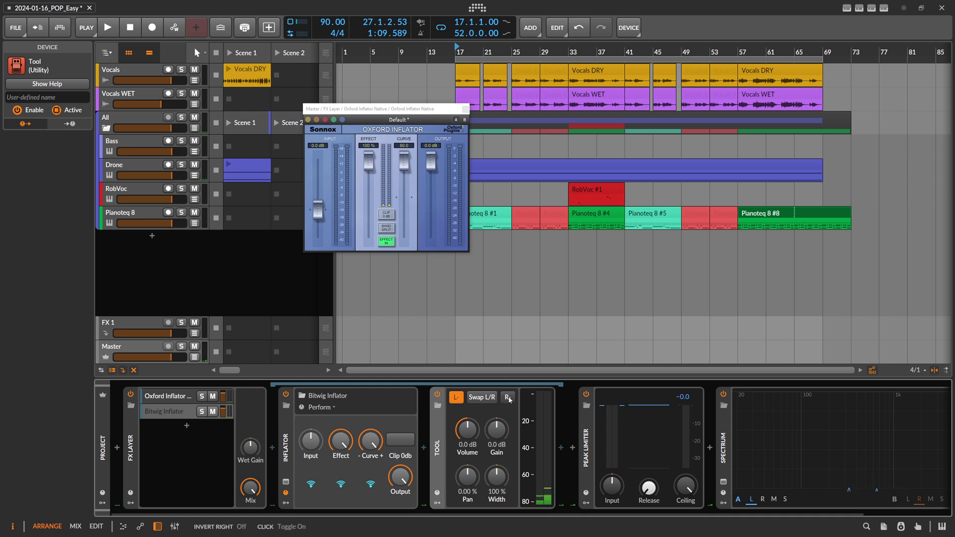
left_click(508, 397)
- Play from bar 17 and A/B the layers by muting Oxford, then Bitwig Inflator
key("space")
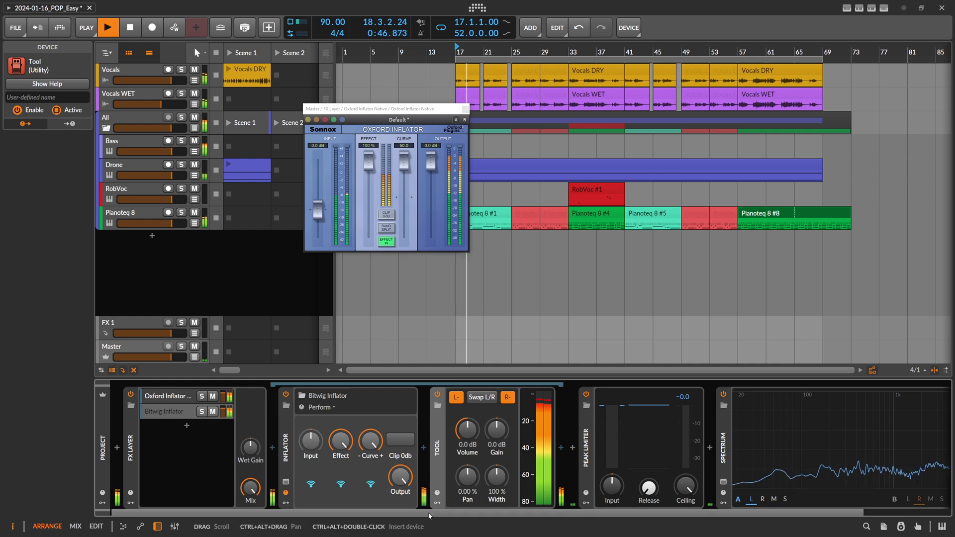
left_click_drag(424, 512, 274, 425)
left_click(213, 396)
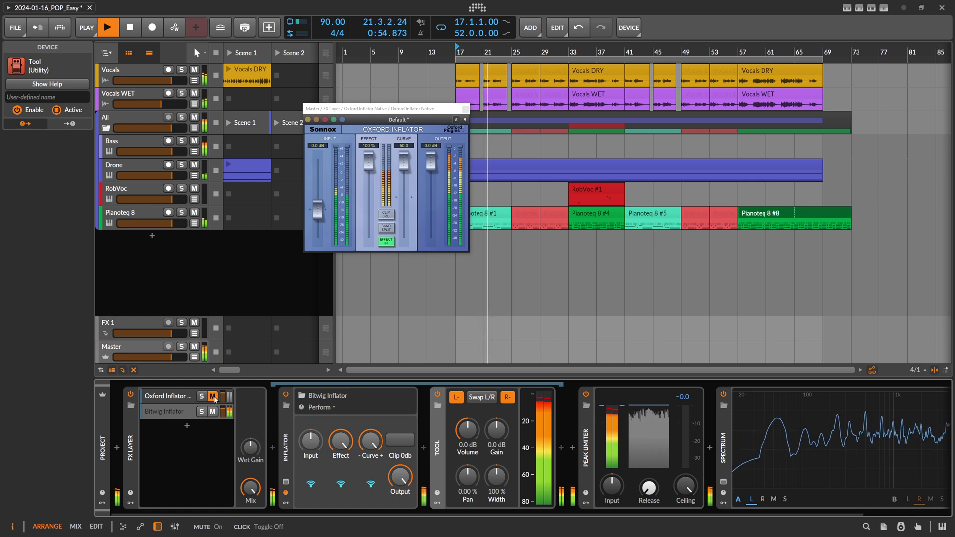
left_click(213, 396)
left_click(213, 412)
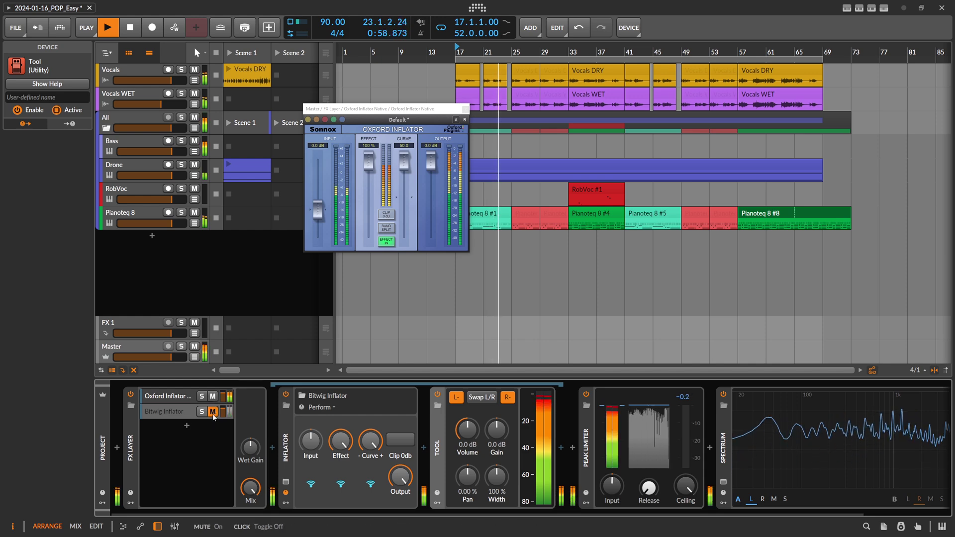
left_click(213, 412)
key("space")
- Raise the Oxford Curve to about 26.9 and lower Bitwig Inflator's Curve slightly
left_click(406, 168)
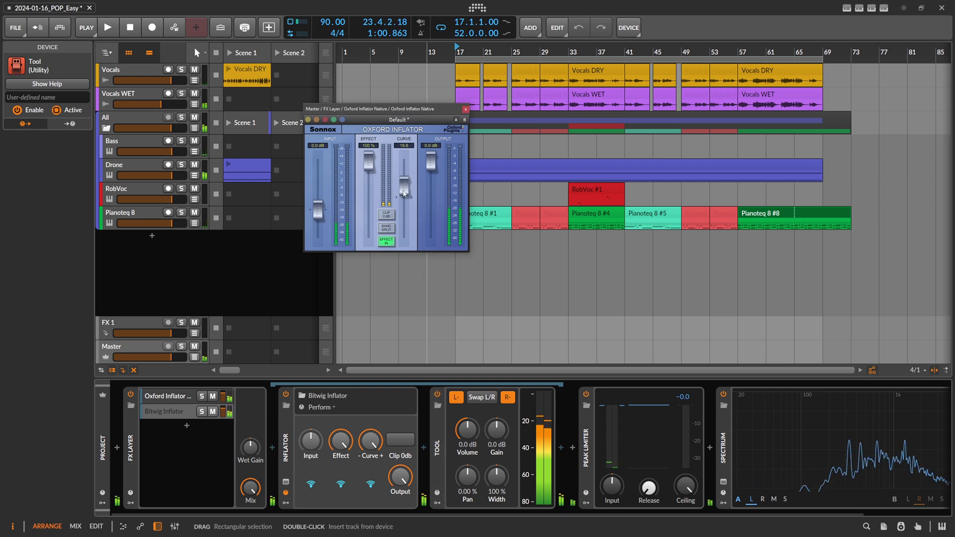
left_click_drag(409, 229, 404, 186)
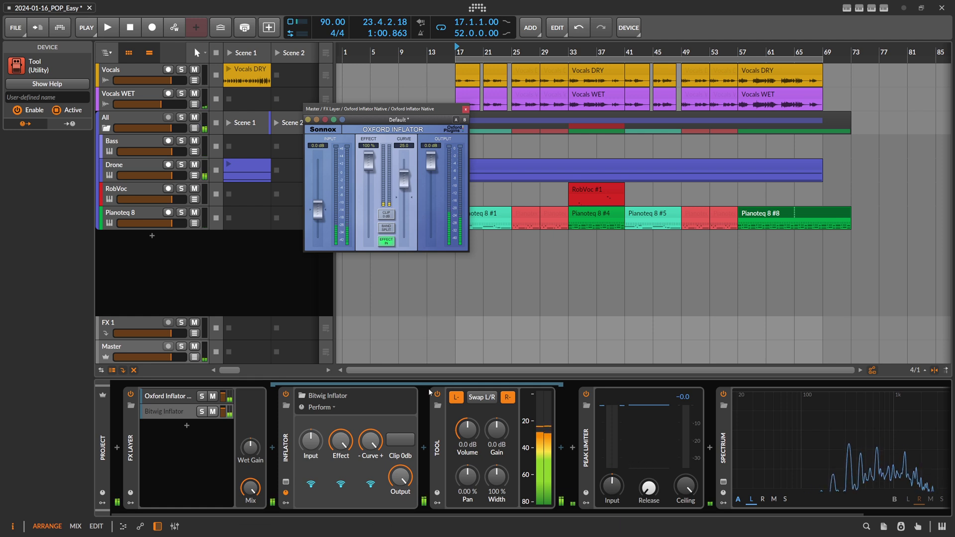
left_click(371, 440)
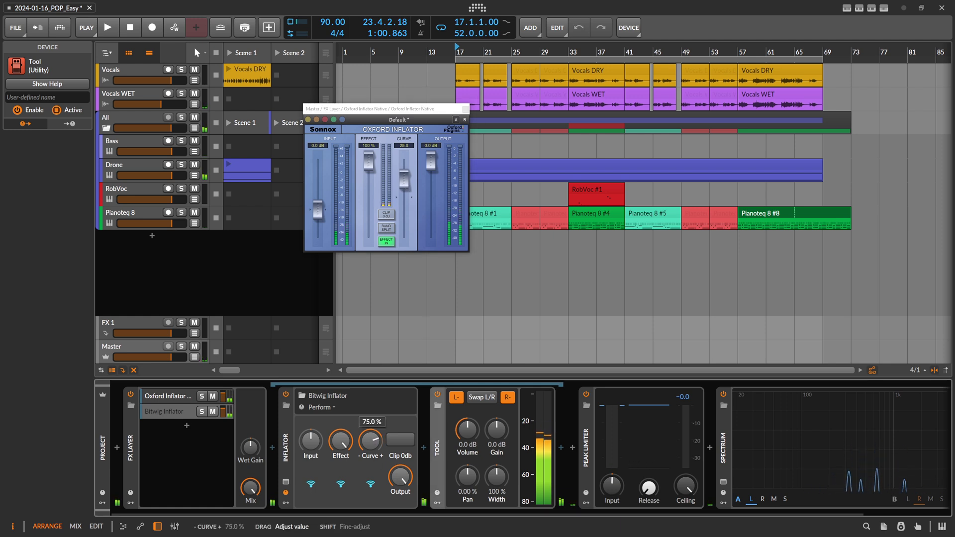
left_click_drag(370, 441, 376, 438)
- Play again and re-compare the two inflator layers by toggling their mutes, then stop
key("space")
left_click(212, 396)
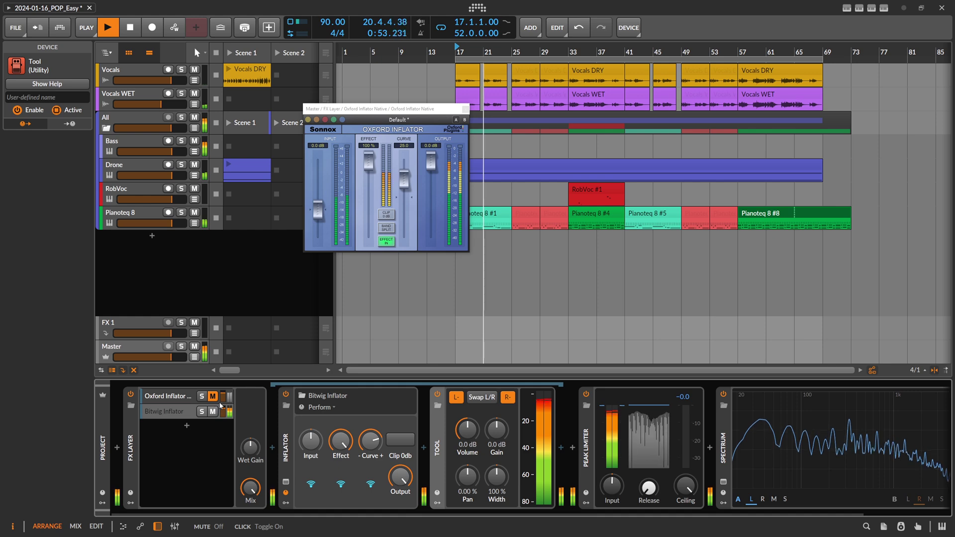
left_click(213, 396)
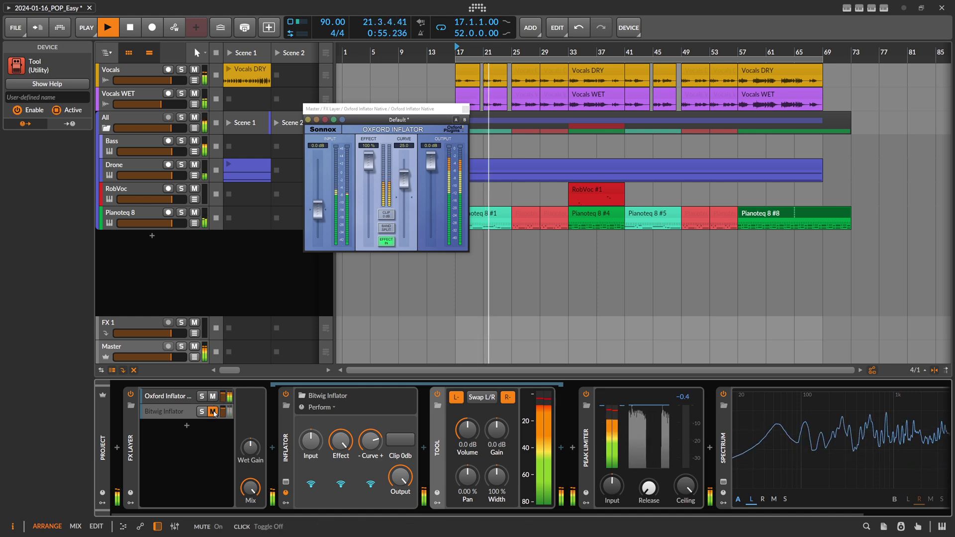
left_click(214, 412)
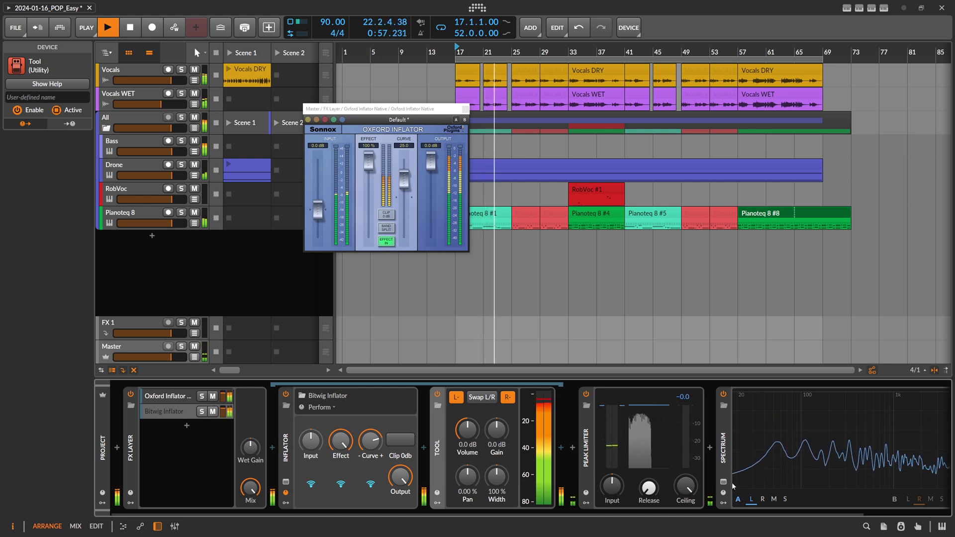
scroll(694, 464, "right", 3)
key("space")
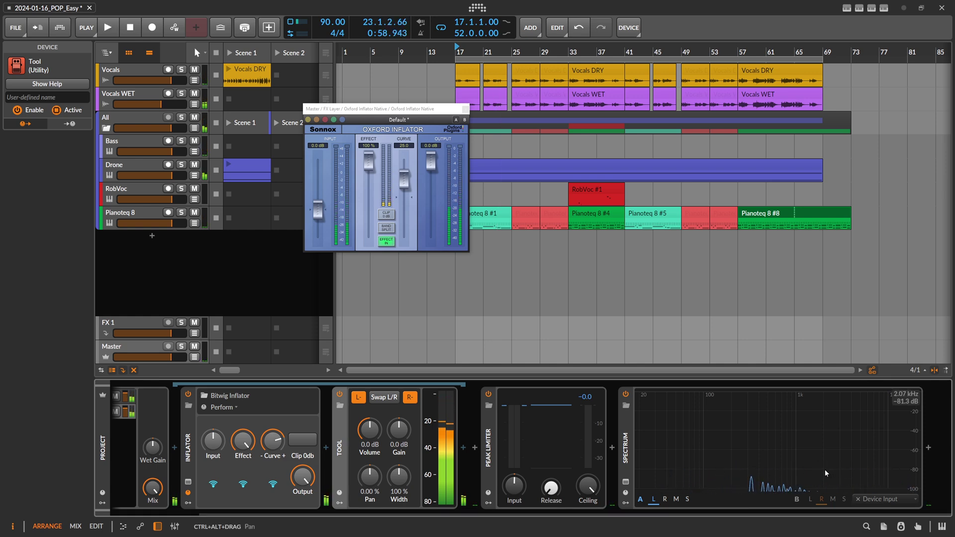
left_click_drag(502, 508, 377, 508)
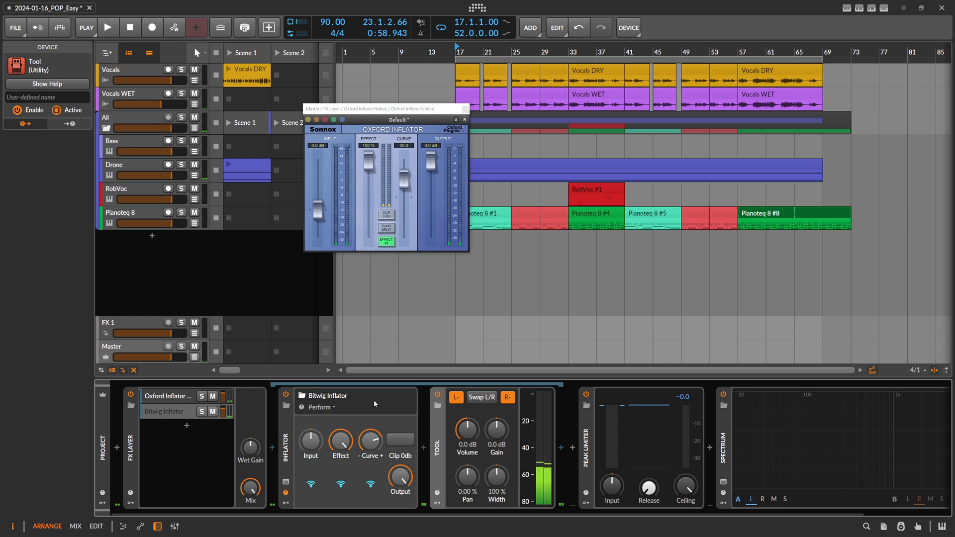
- Expand Bitwig Inflator, open its FX Grid patch, and inspect the upper transfer curve
left_click(288, 445)
key("ctrl+v")
left_click(467, 423)
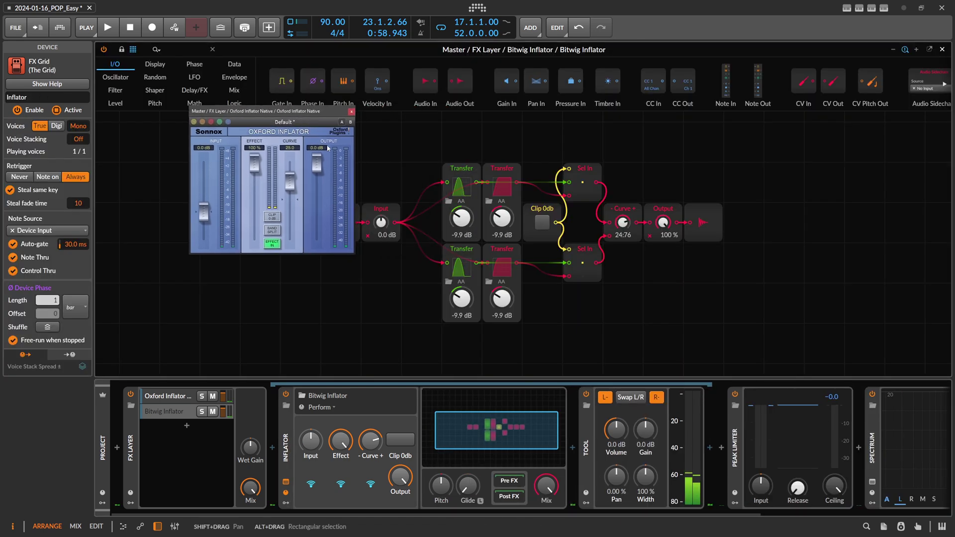
double_click(458, 187)
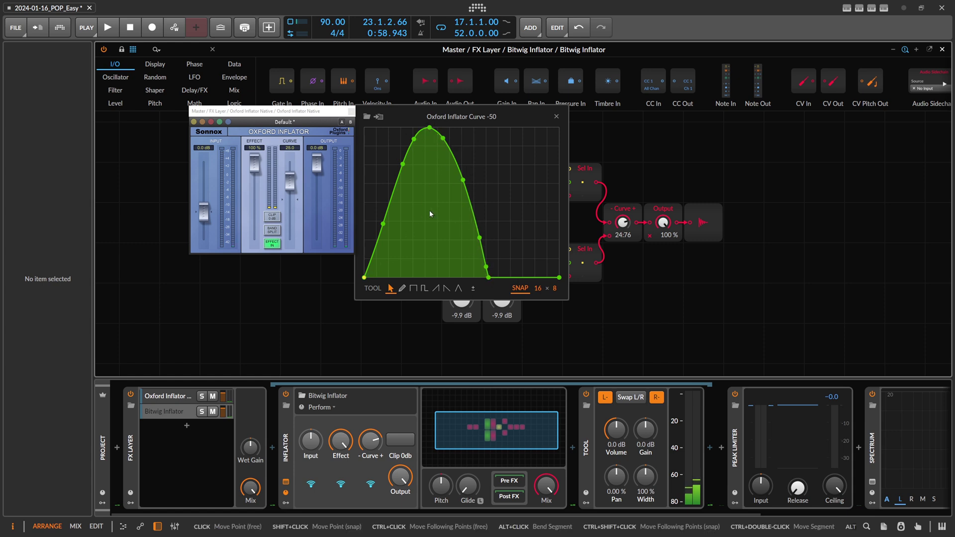
mouse_move(427, 130)
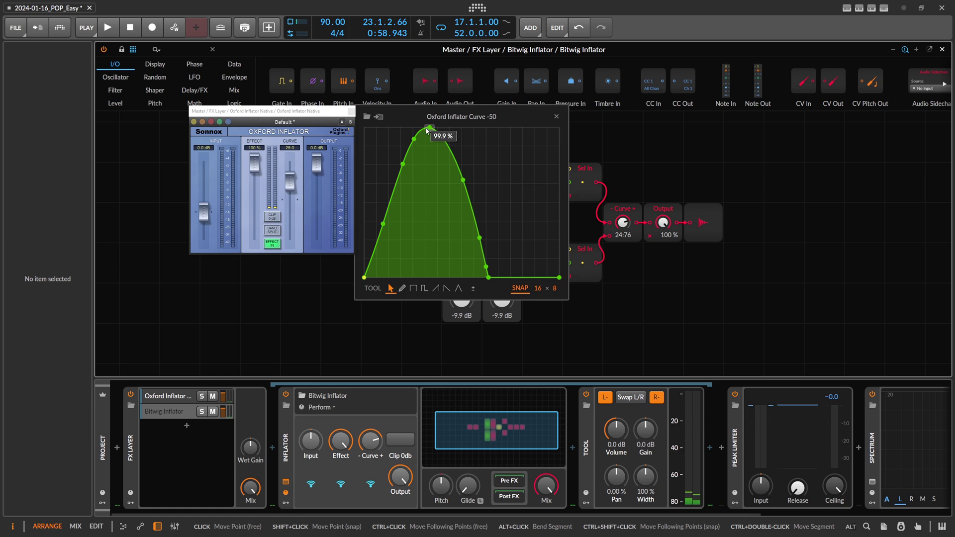
left_click(556, 117)
- Turn on Bitwig Inflator's Clip 0db, view the clipped curve, and toggle Oxford's CLIP 0dB on and off
left_click(399, 444)
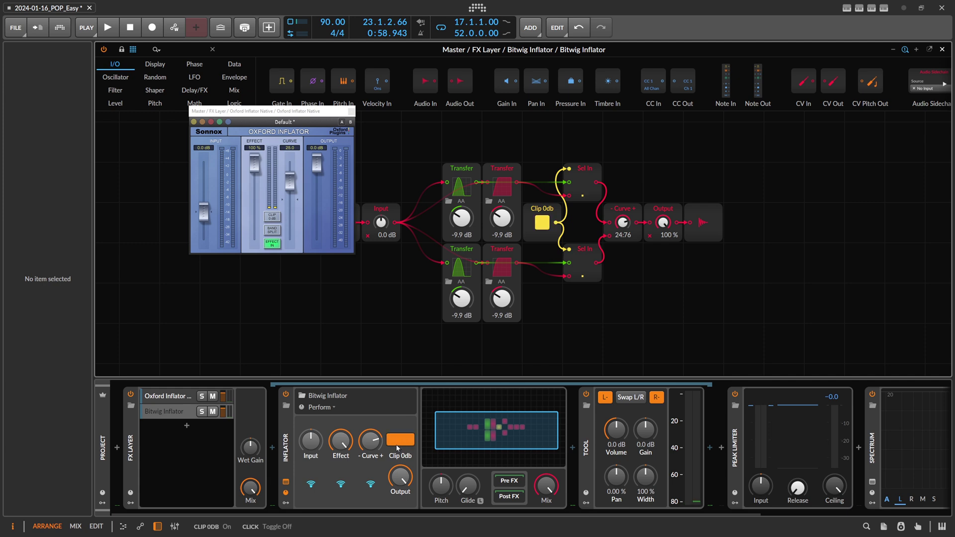
left_click(500, 188)
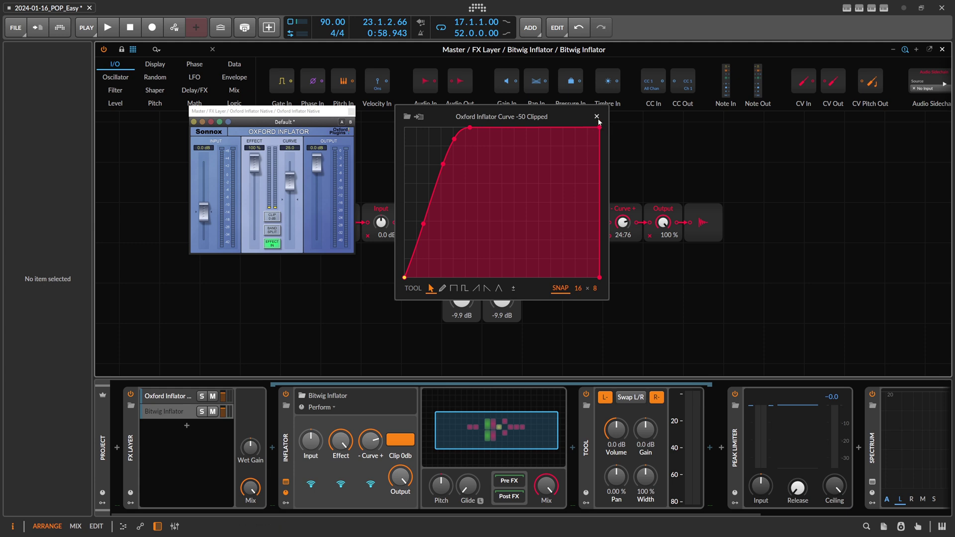
left_click(285, 217)
left_click(274, 217)
left_click(275, 219)
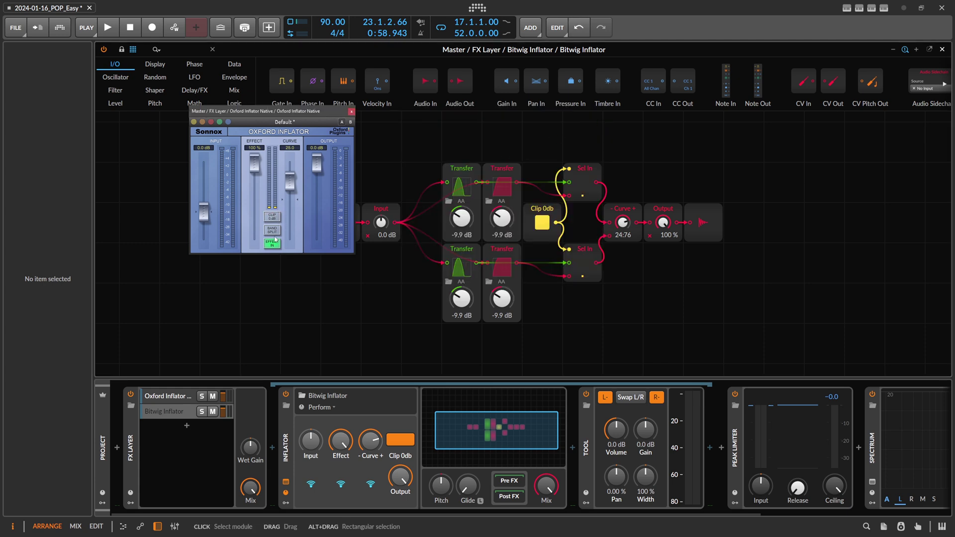
- Toggle Oxford Inflator's Band Split on and off, then move its window aside and close it
left_click(272, 230)
left_click(274, 232)
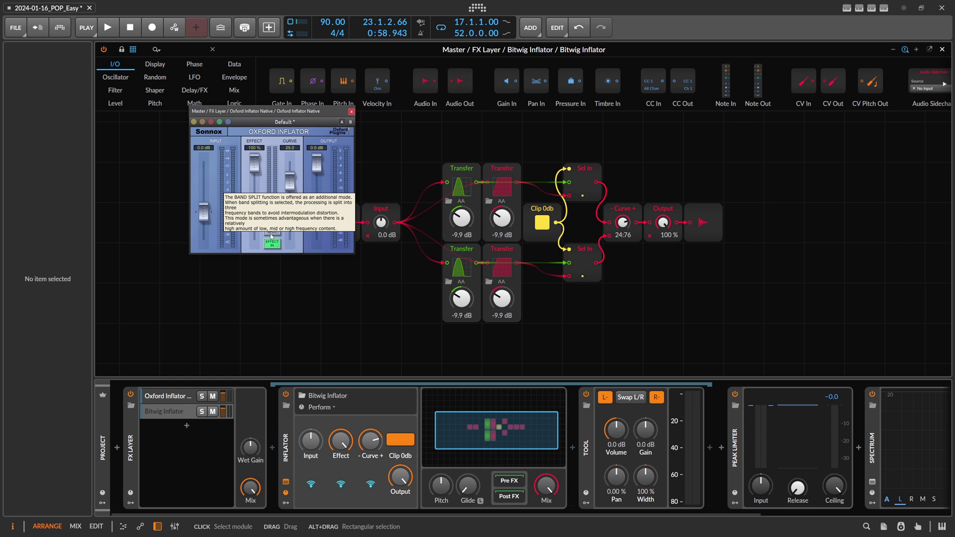
left_click_drag(272, 122, 272, 185)
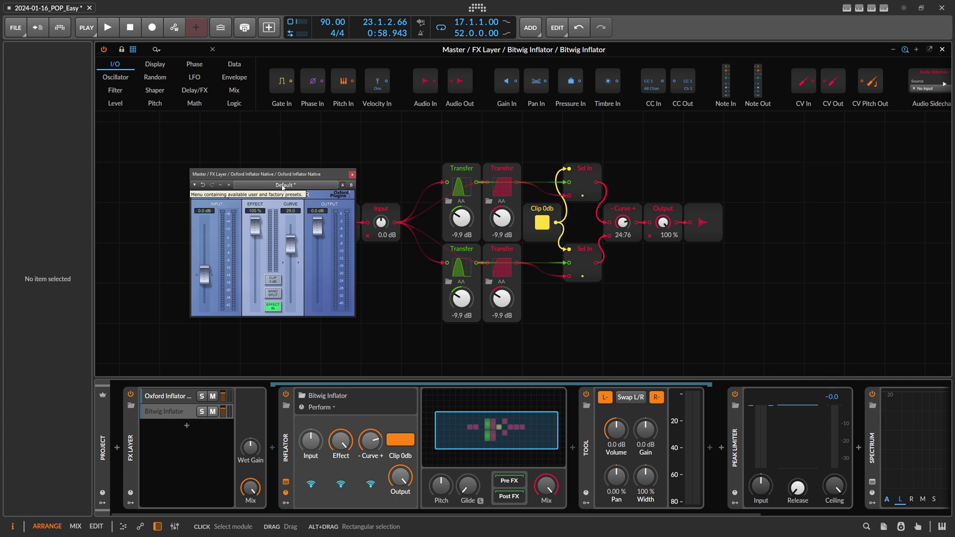
left_click_drag(282, 177, 279, 182)
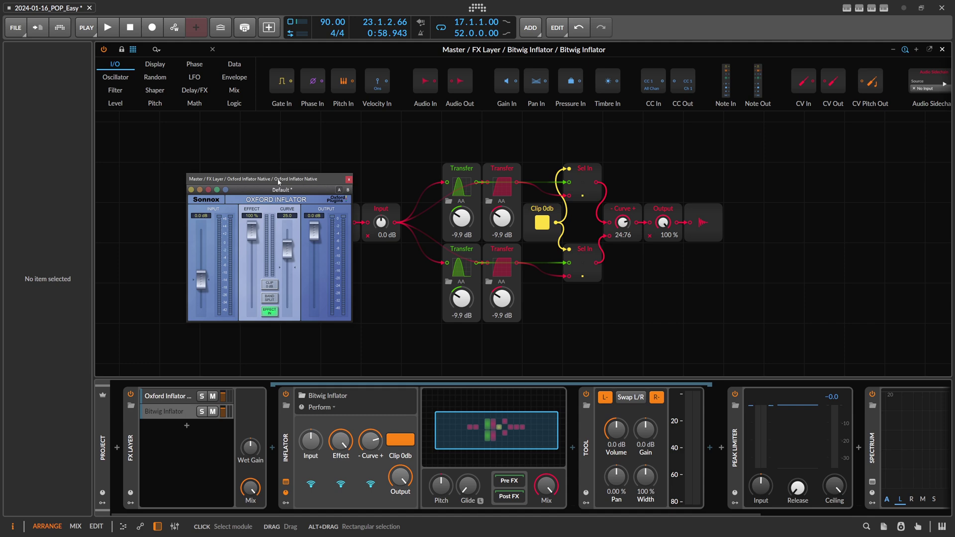
left_click(349, 179)
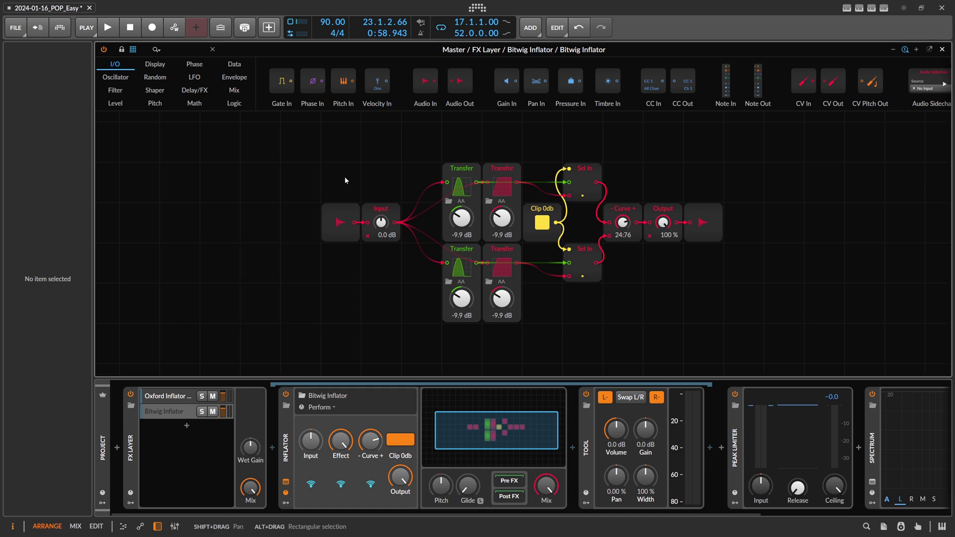
left_click(117, 447)
type("freq")
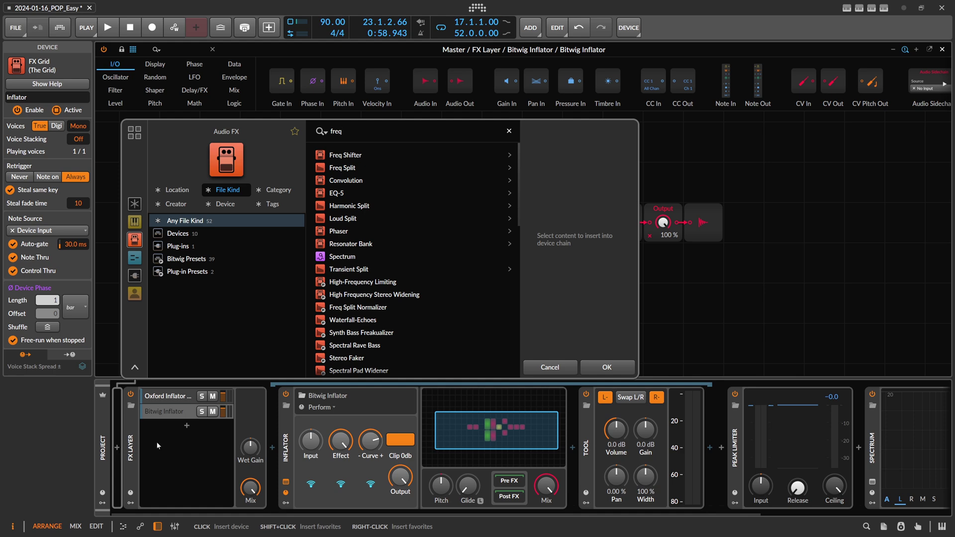
double_click(348, 167)
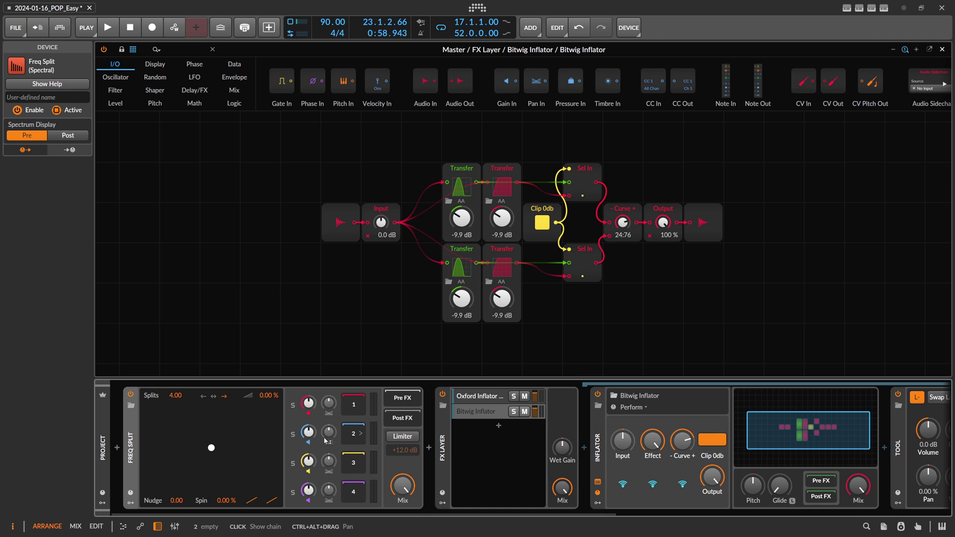
key("Delete")
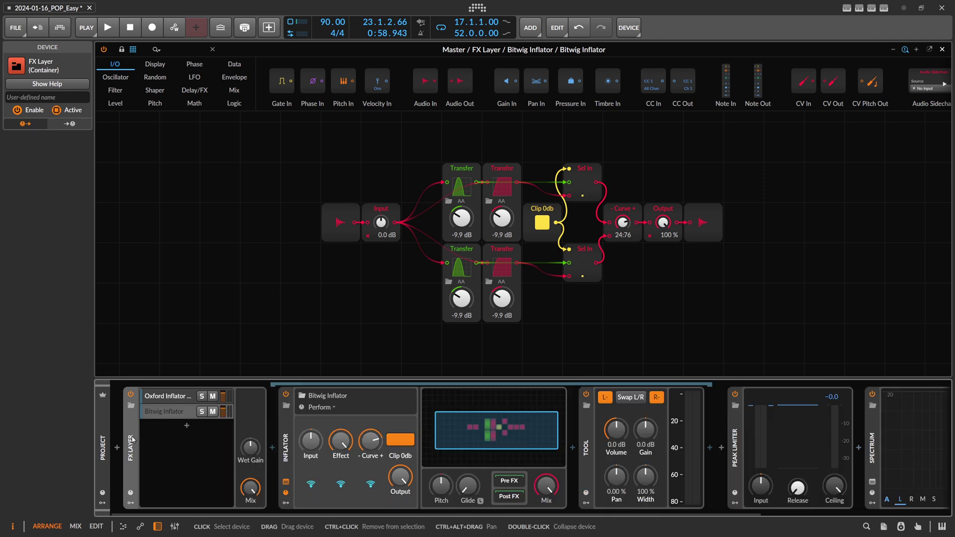
left_click(118, 449)
type("fx-3")
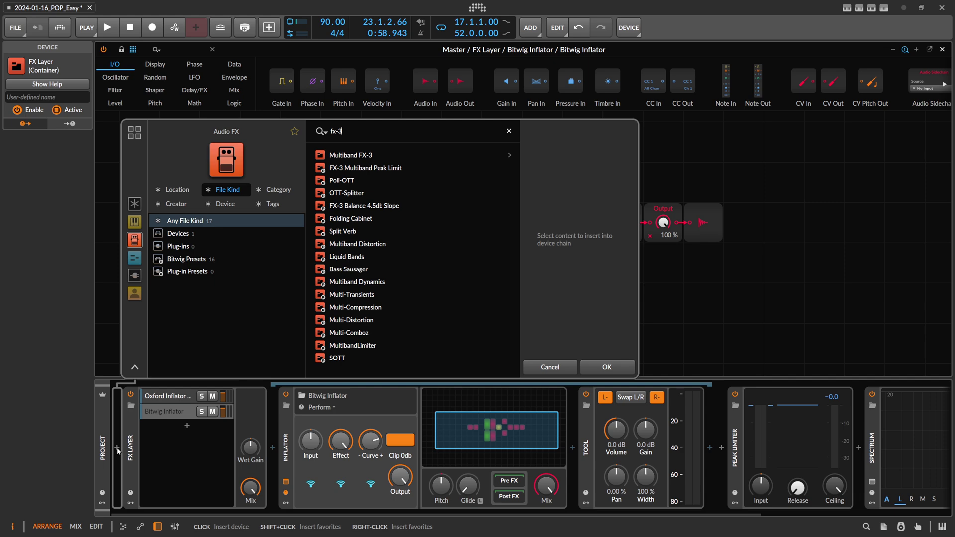
key("Return")
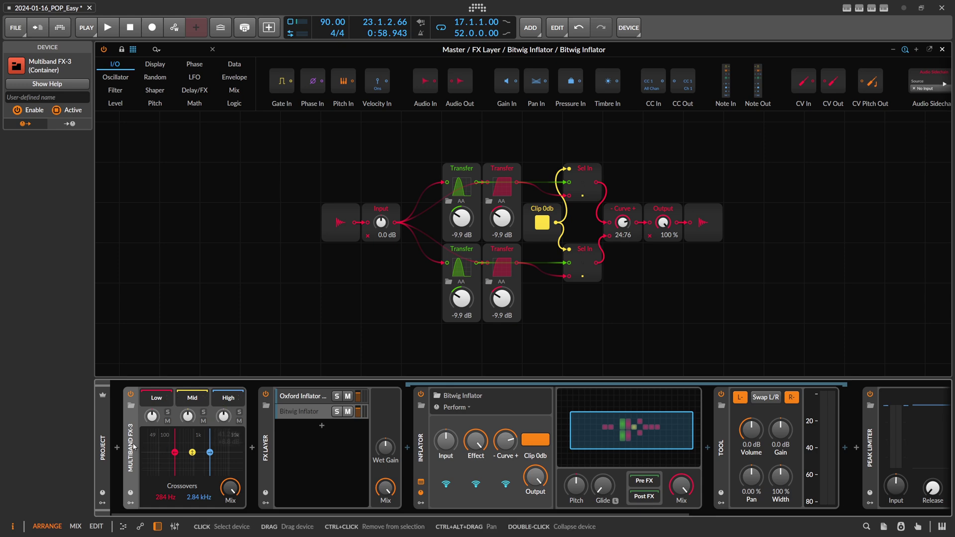
key("Delete")
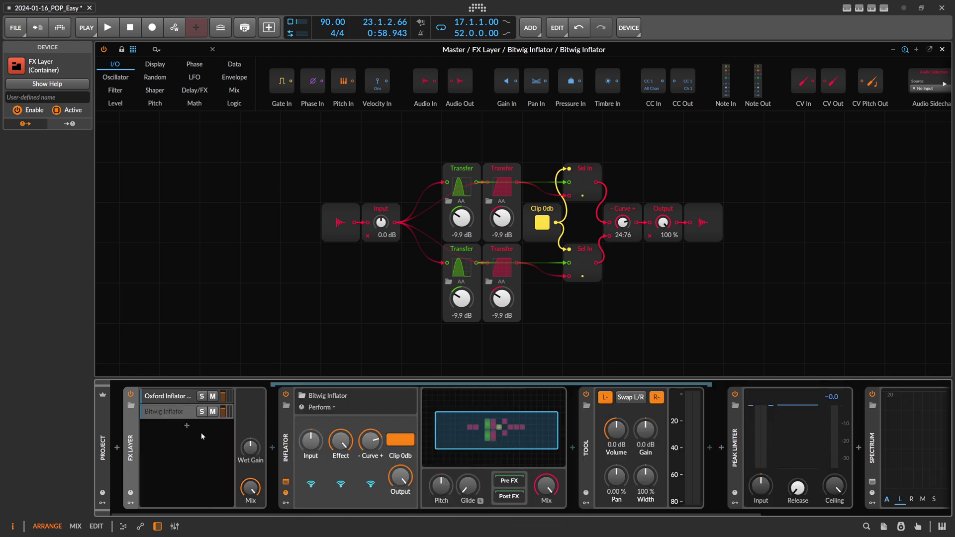
- View the Oxford Inflator layer's plugin window, close it and the FX Grid editor, then select Oxford Inflator
left_click(206, 409)
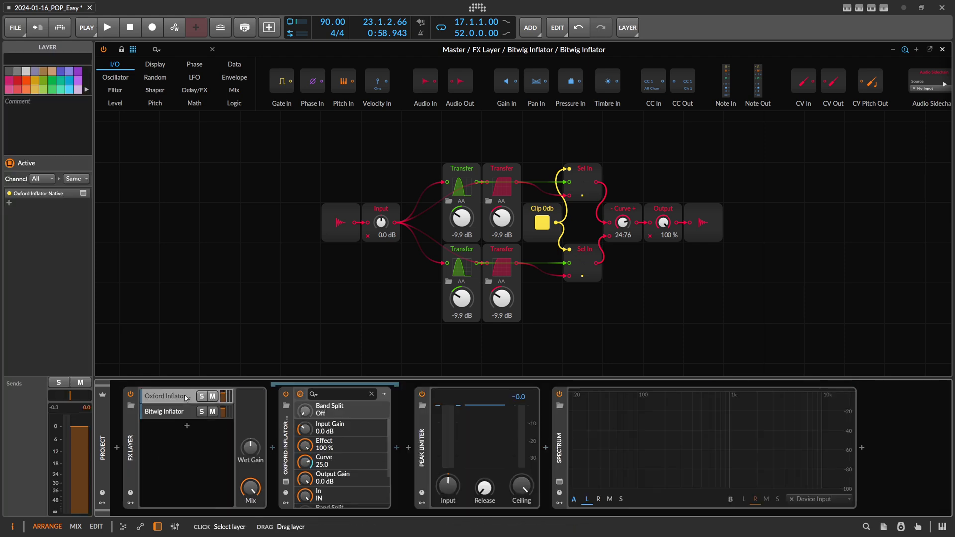
left_click(286, 481)
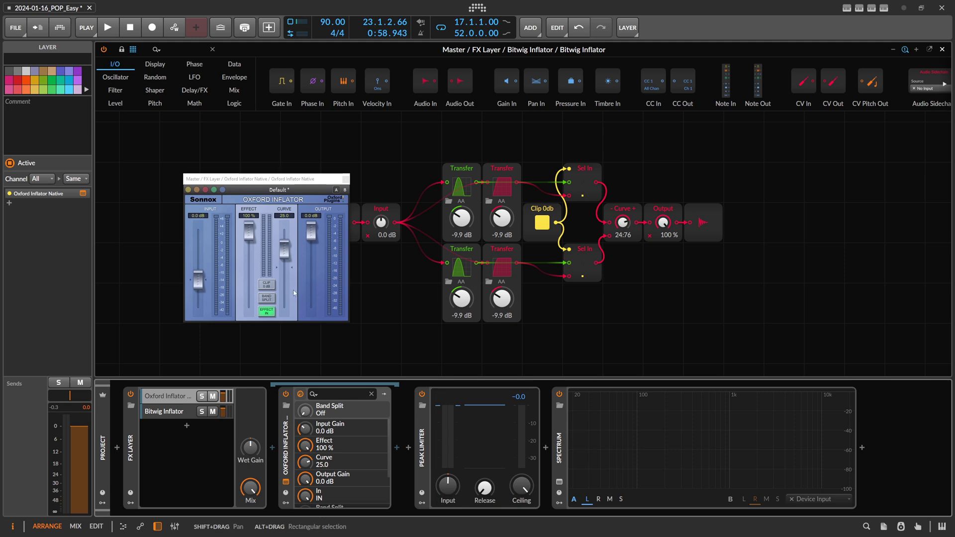
left_click_drag(285, 181, 254, 179)
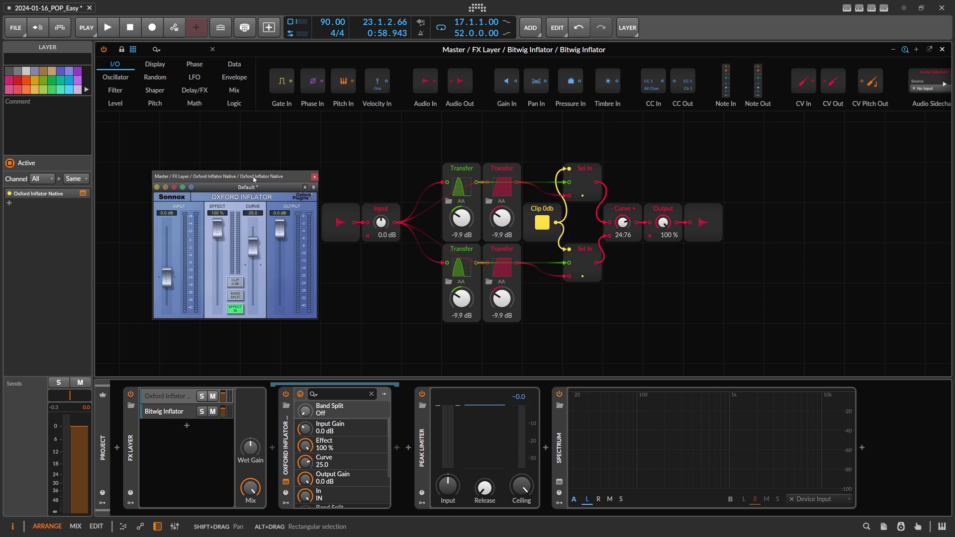
left_click_drag(273, 180, 274, 184)
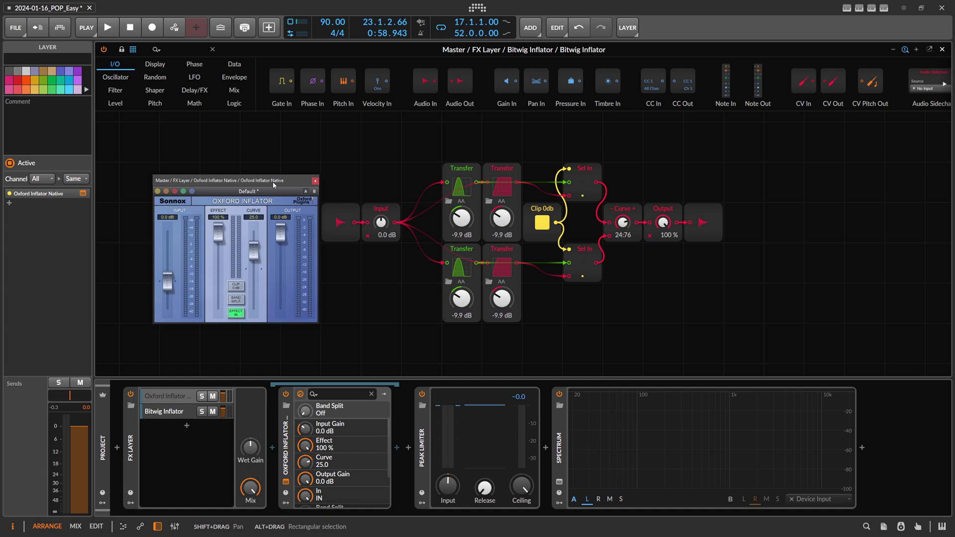
left_click(314, 183)
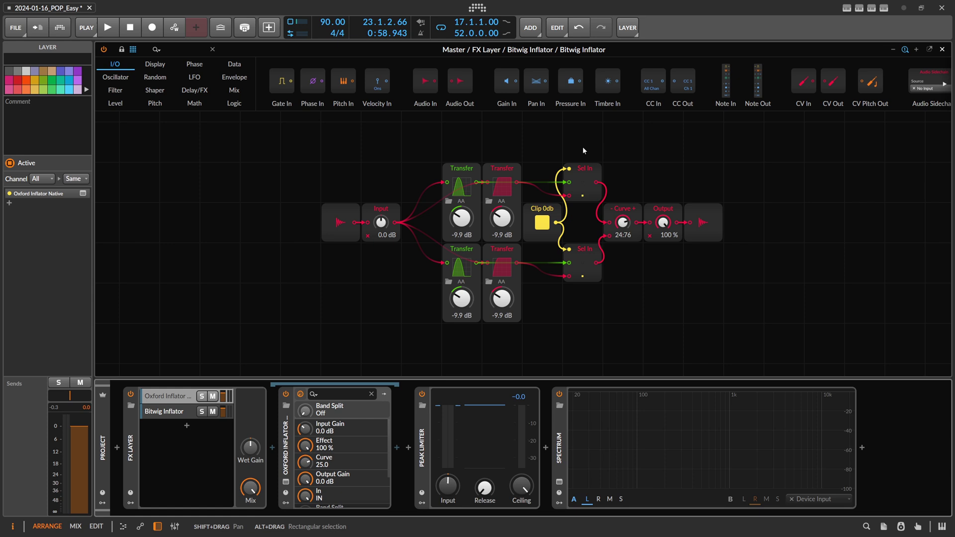
left_click(942, 49)
left_click(286, 433)
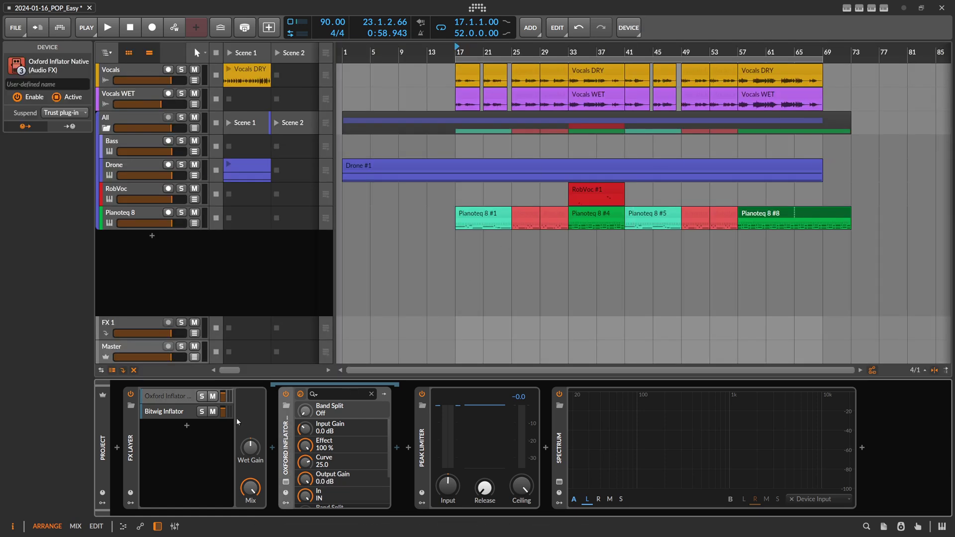
- Switch off the FX Layer holding both inflators, then insert Filter+ before the Peak Limiter
left_click(188, 403)
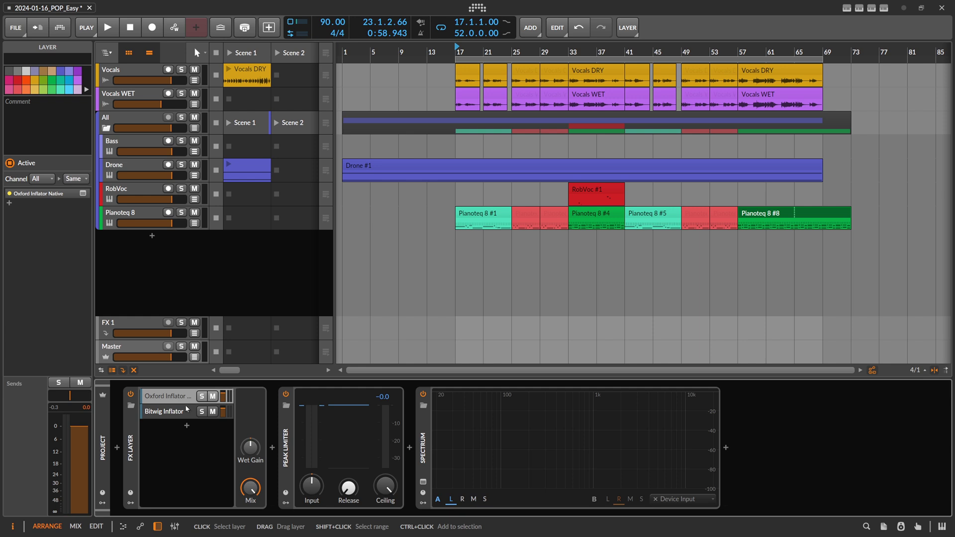
left_click(131, 394)
left_click(271, 449)
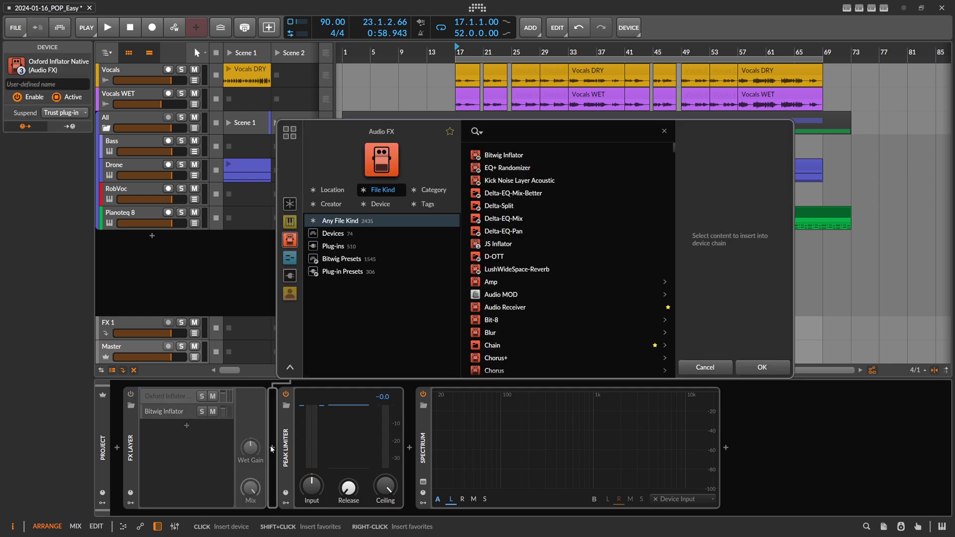
type("fx")
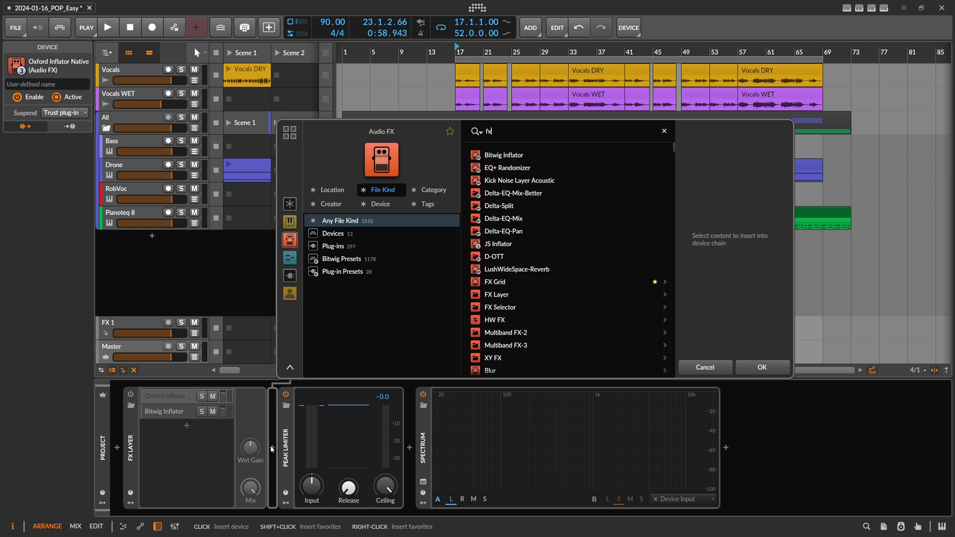
key("BackSpace")
type("ilter")
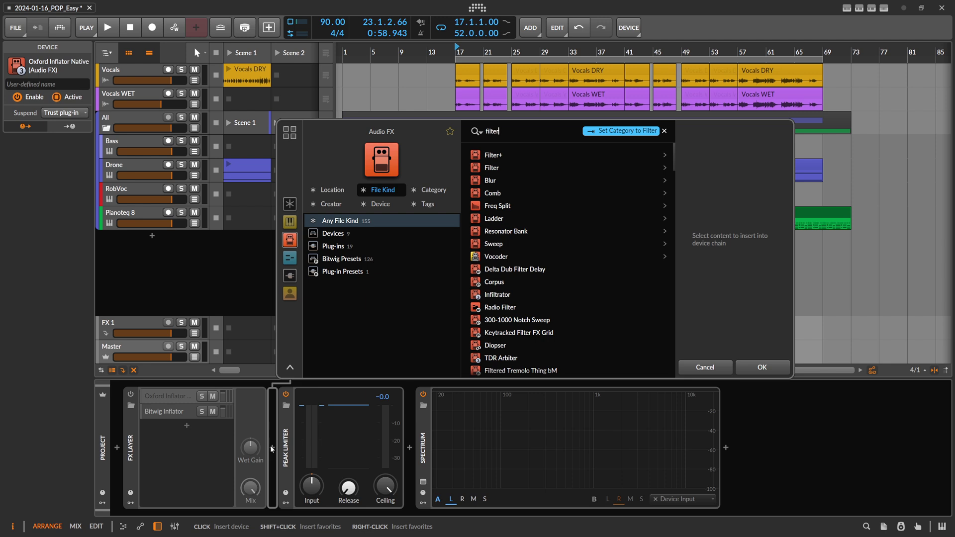
key("Return")
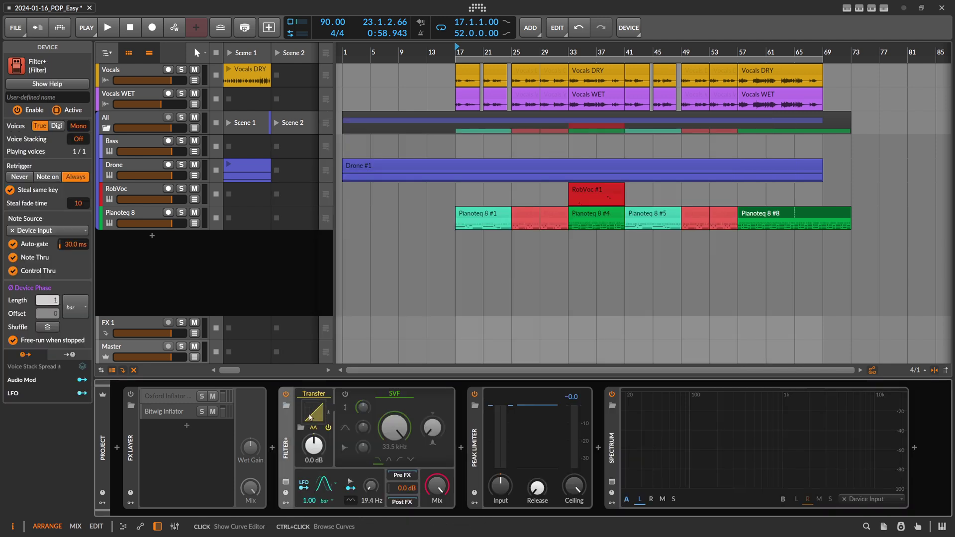
- Bend the Filter+ Transfer curve into a convex shape in the curve editor
left_click(309, 416)
left_click_drag(371, 351, 372, 299)
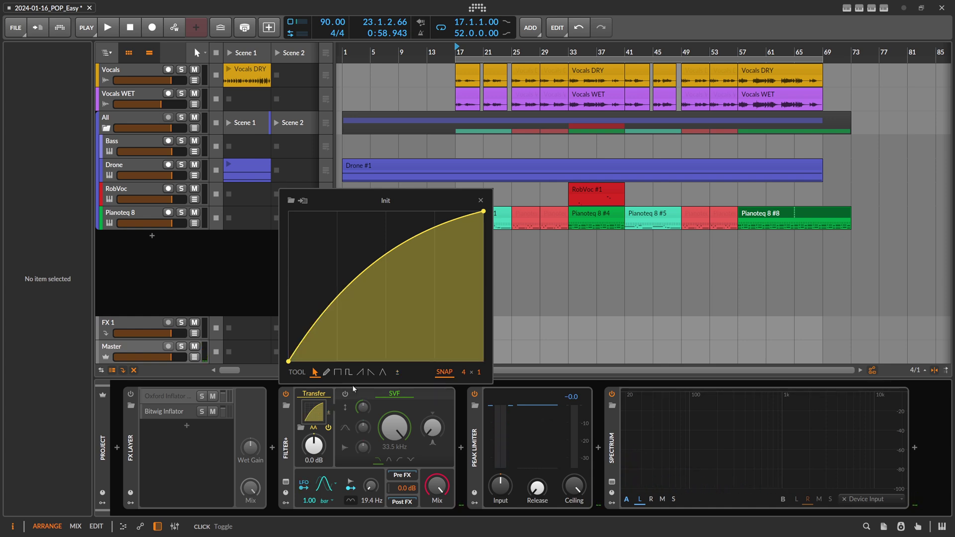
mouse_move(386, 249)
left_mouse_down()
mouse_move(391, 338)
mouse_move(390, 229)
mouse_move(390, 258)
left_mouse_up()
- Switch the Filter+ waveshaper to Push with its drive reset to 0.0 dB
left_click(481, 201)
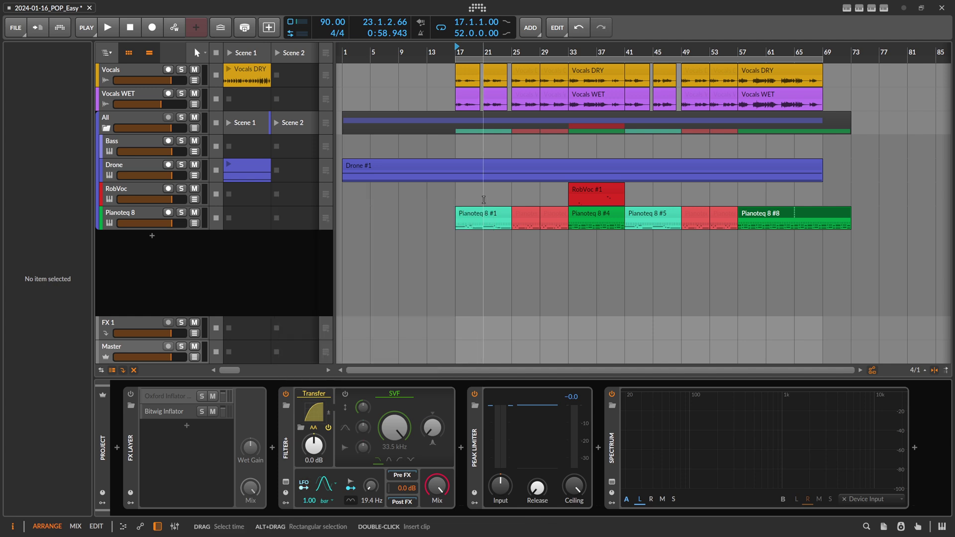
left_click(314, 393)
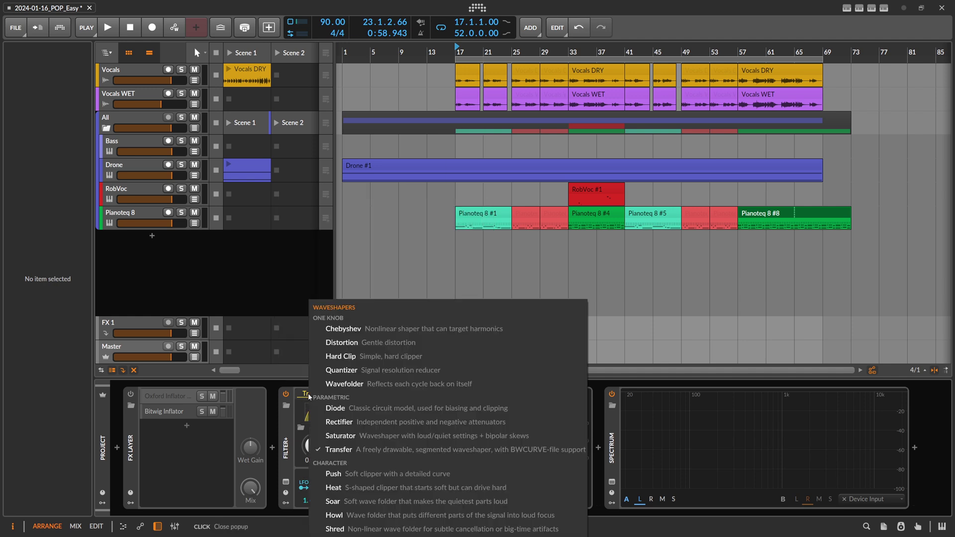
left_click(367, 474)
left_click_drag(312, 445, 312, 455)
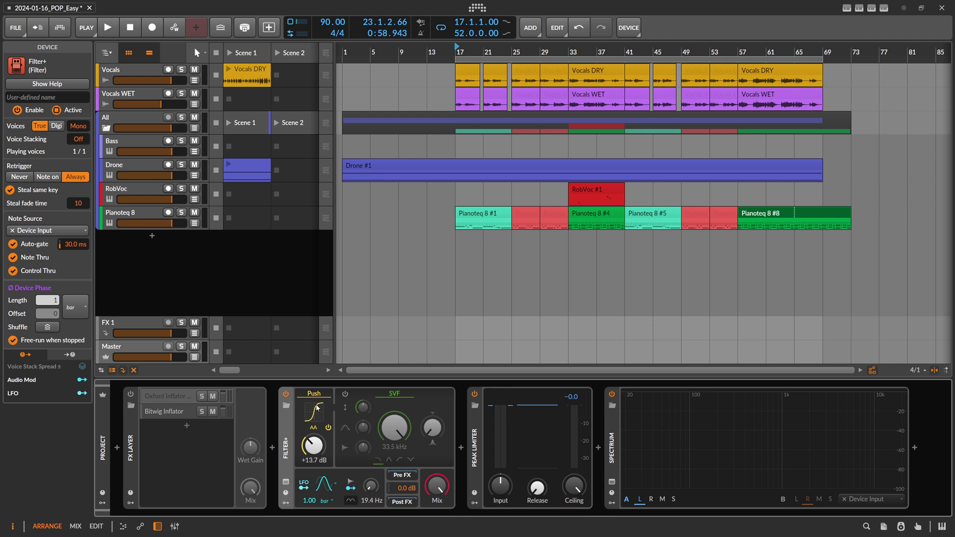
double_click(315, 445)
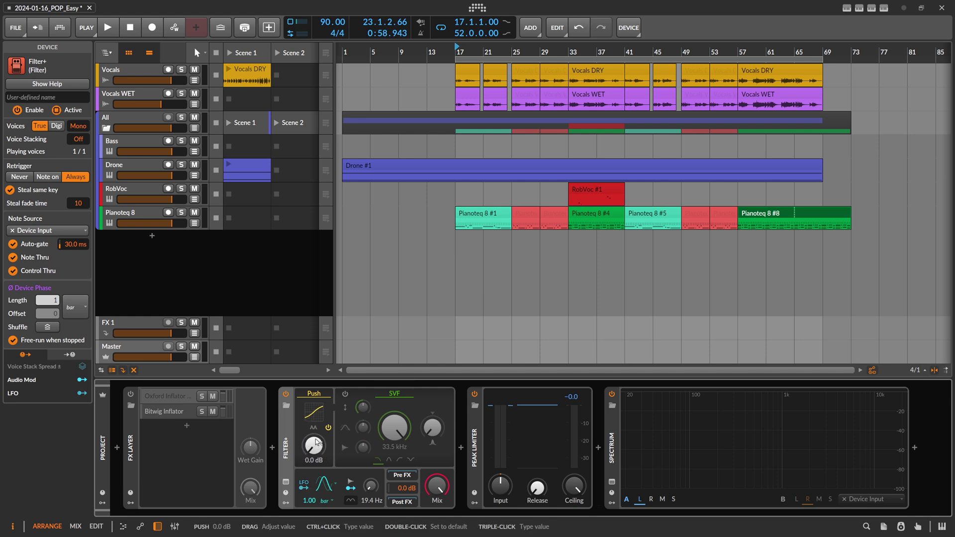
- Delete Filter+ and insert a Saturator before the Peak Limiter in its place
key("Delete")
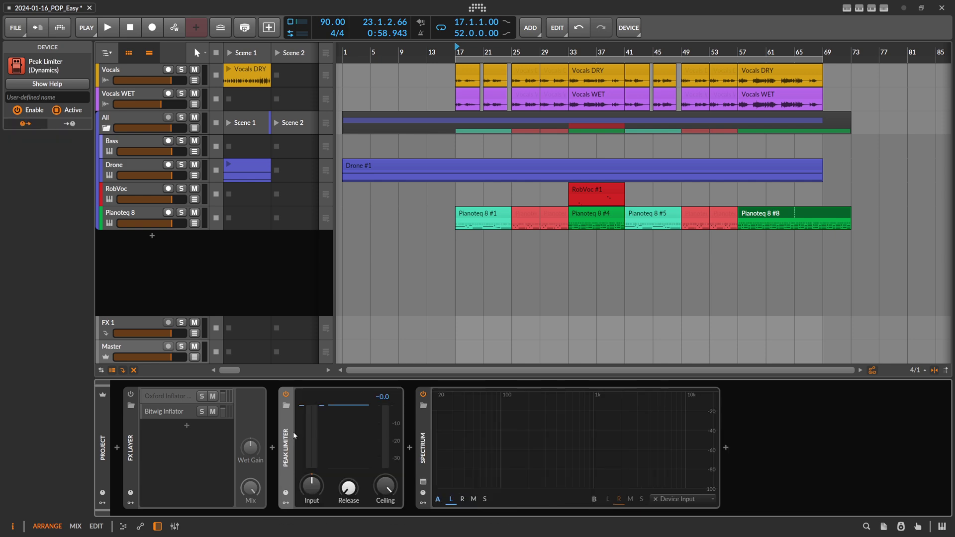
left_click(272, 448)
type("satur")
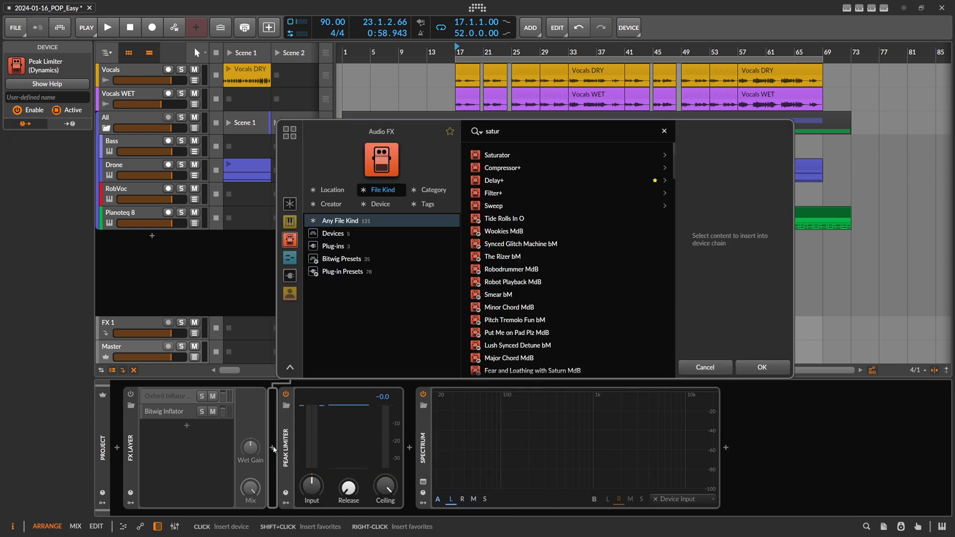
double_click(500, 154)
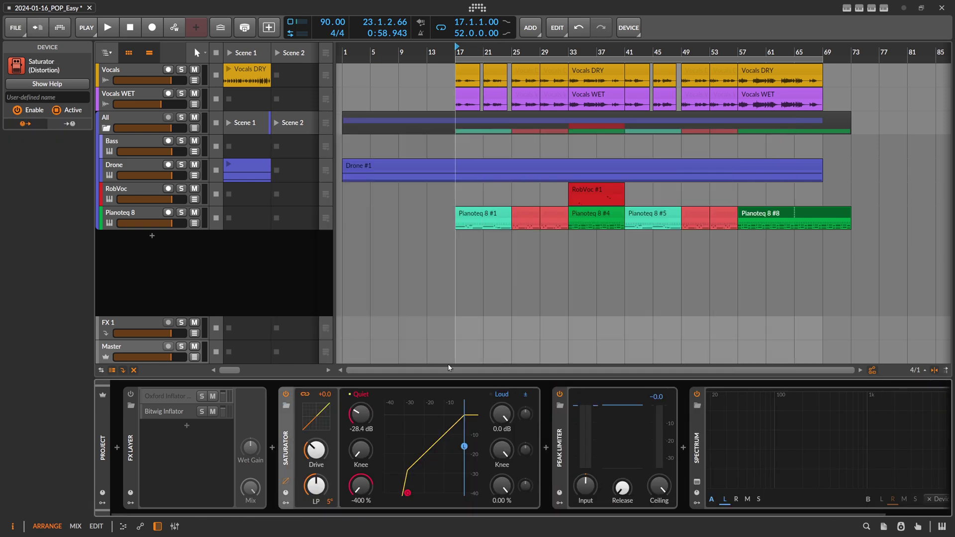
- Try Saturator Loud ratio -23.3 % and knee -2.9 dB, then delete the Saturator
left_click_drag(502, 485, 502, 492)
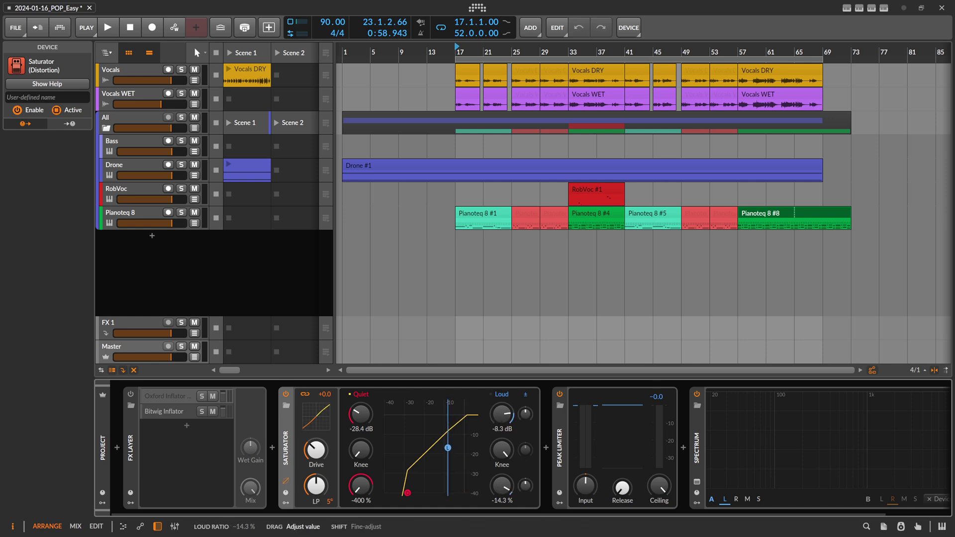
left_click_drag(502, 450, 502, 443)
left_click_drag(502, 485, 502, 480)
left_click_drag(502, 413, 502, 412)
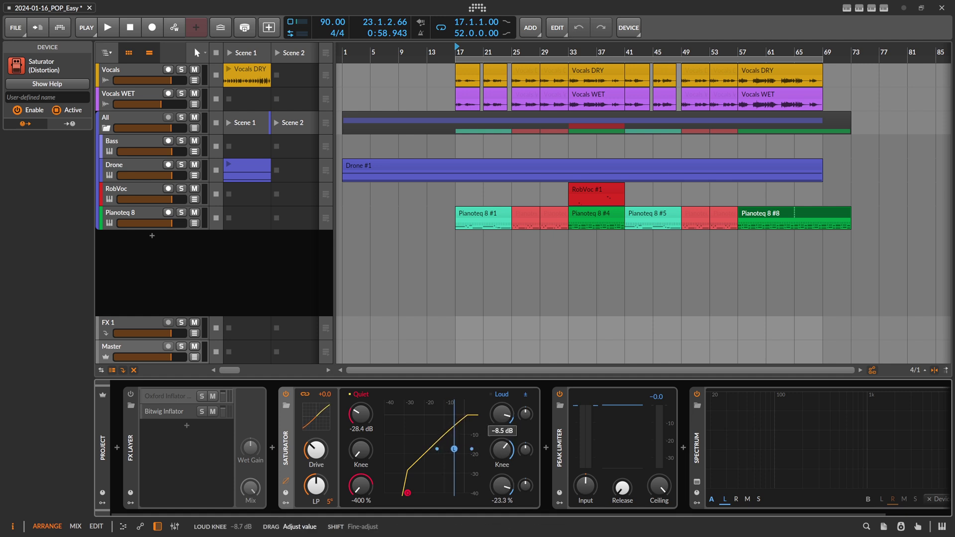
left_click_drag(503, 450, 506, 448)
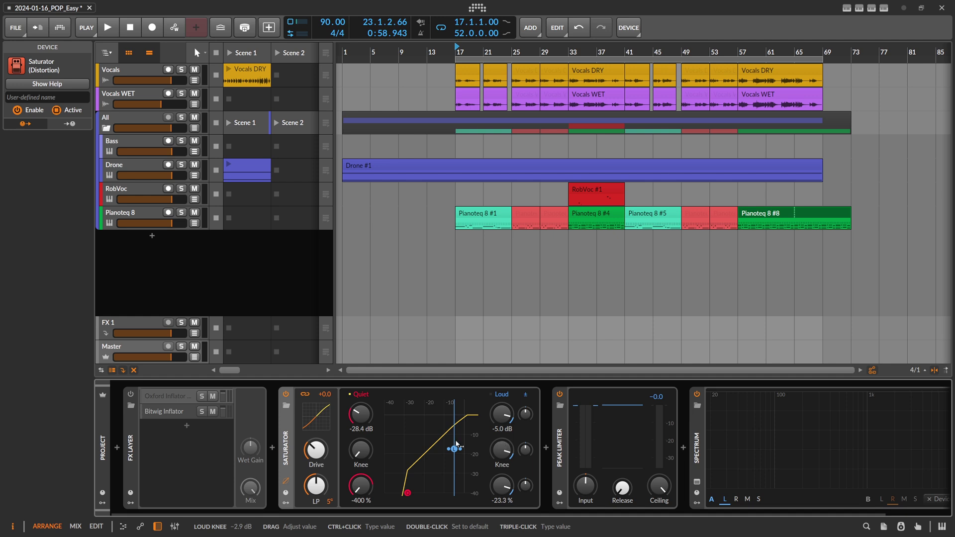
key("Delete")
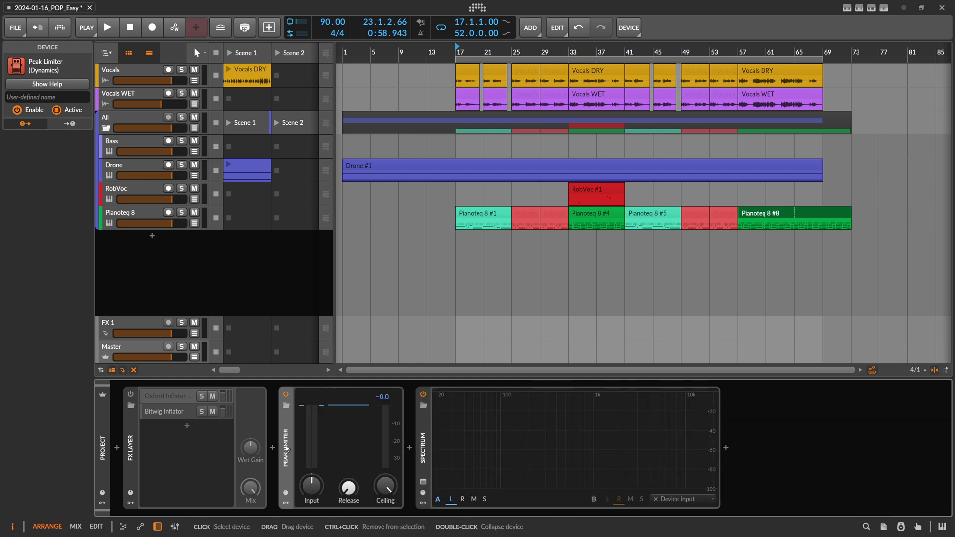
- Look inside the Bitwig Inflator layer and its grid patch, then return to the arrangement
left_click(136, 405)
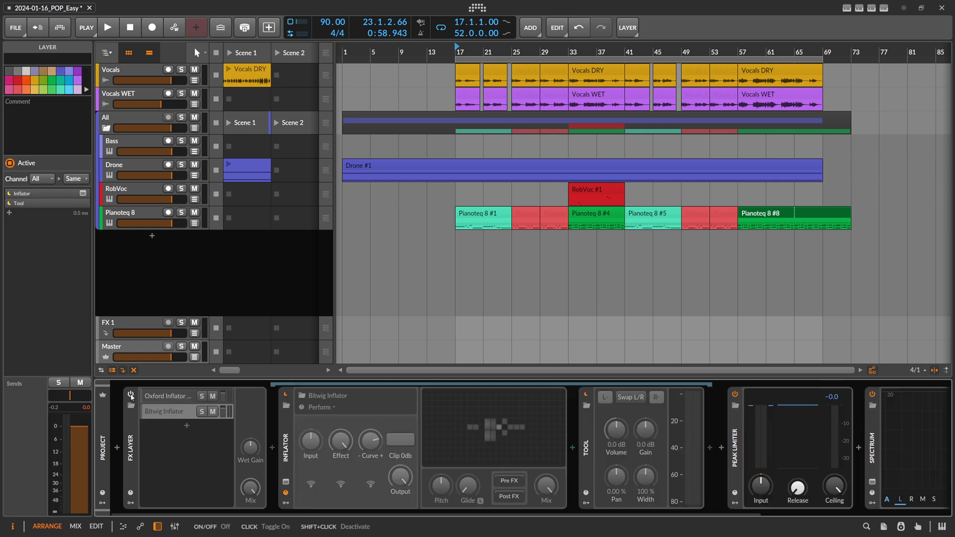
left_click(500, 434)
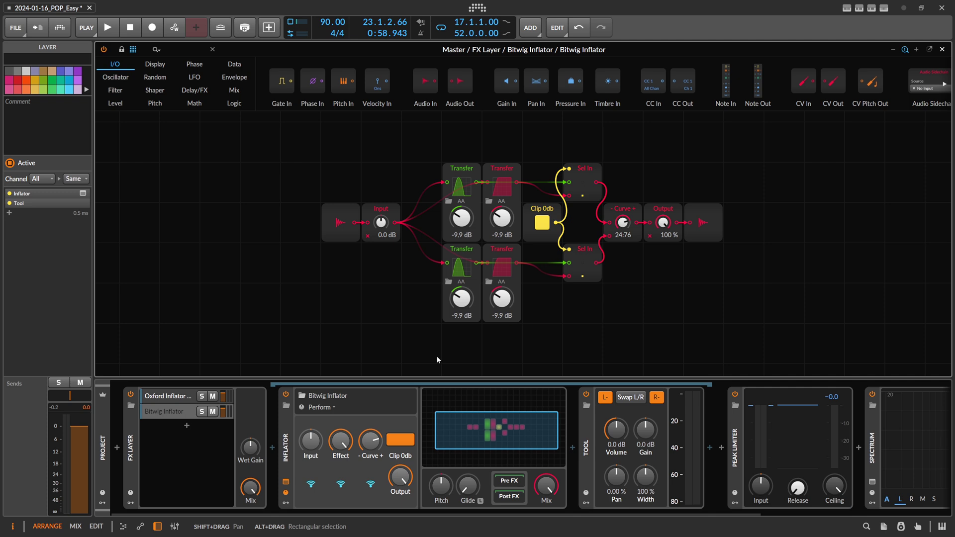
left_click(487, 429)
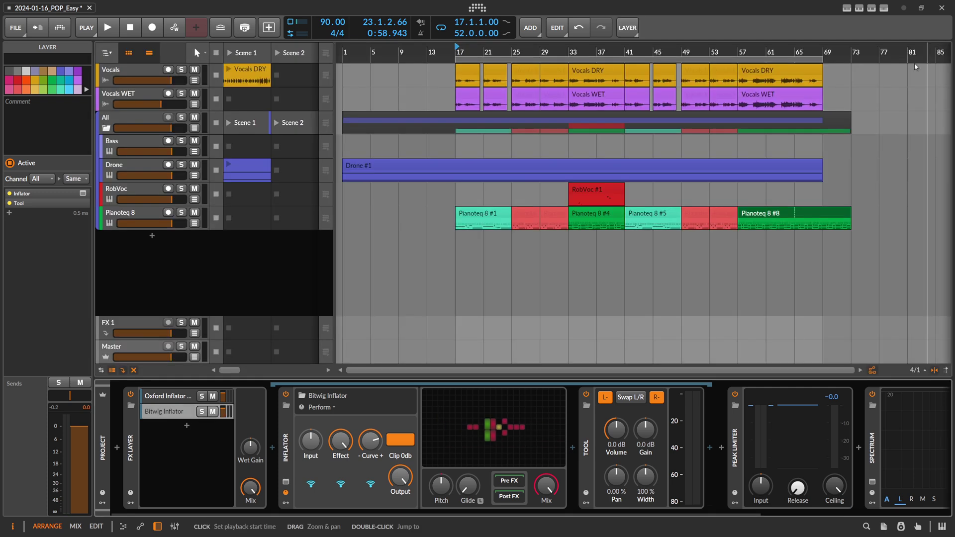
- Delete Tool, move Bitwig Inflator into the main chain, delete the FX Layer, and turn Clip 0db off
left_click(582, 433)
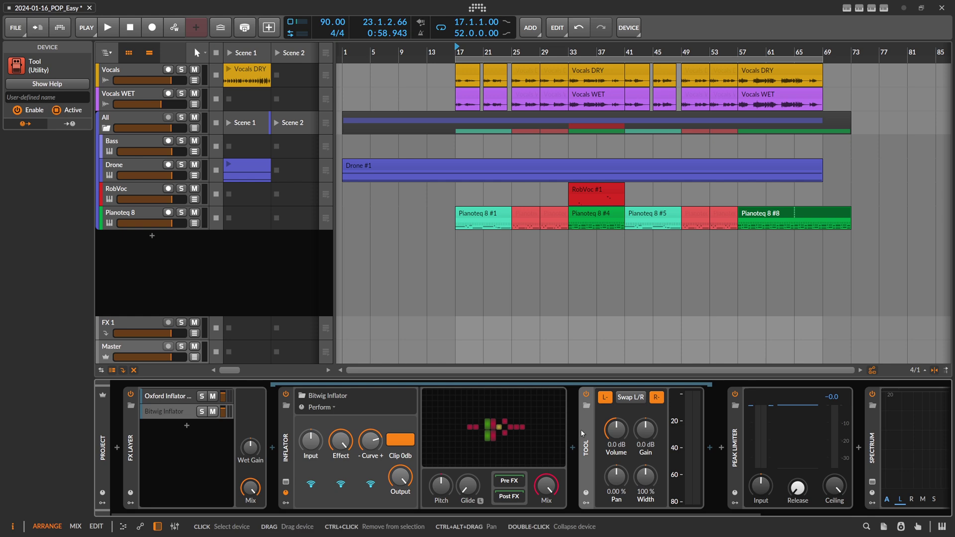
key("Delete")
left_click_drag(287, 438, 179, 437)
left_click(179, 436)
key("Delete")
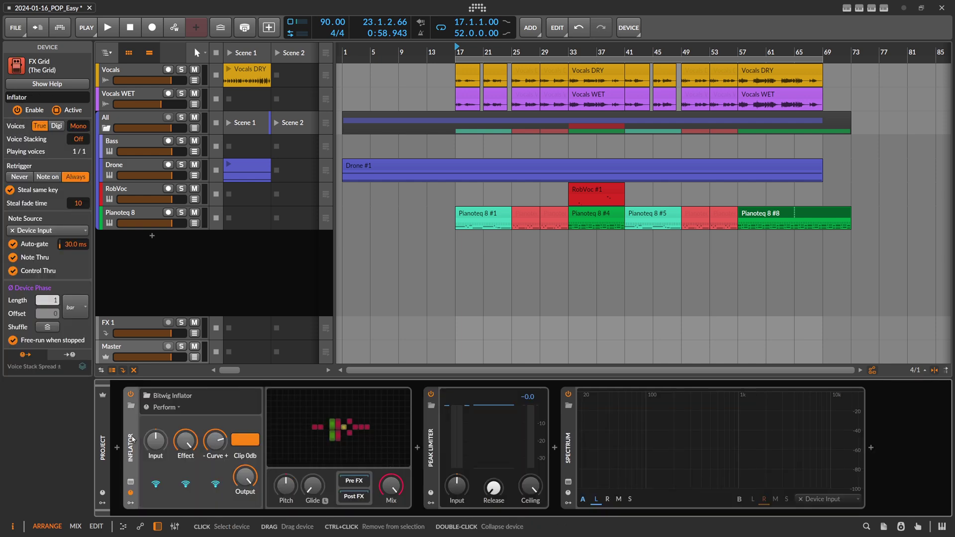
left_click(245, 440)
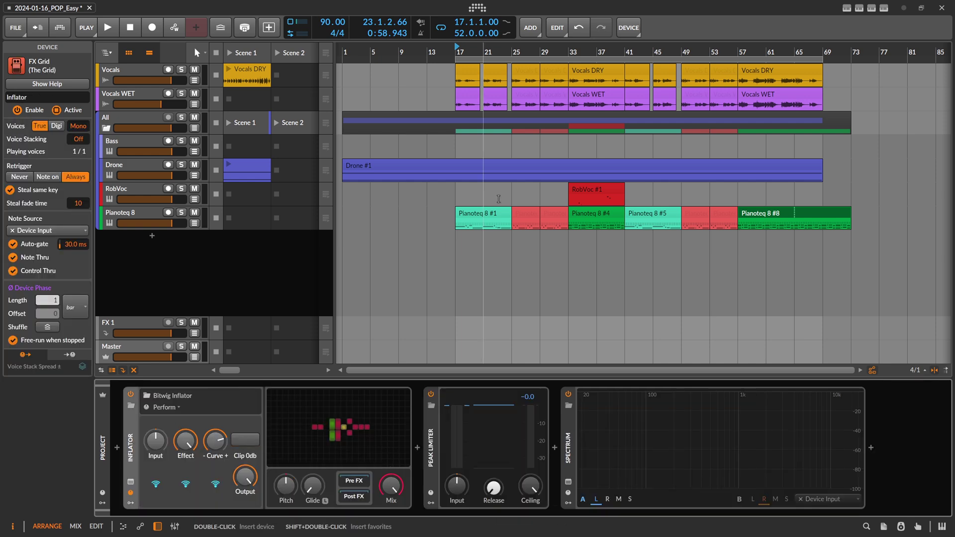
- Play from bar 33, drop Inflator Curve to 47.7 %, restore it to 68.3 %, and stop playback
left_click(567, 59)
key("space")
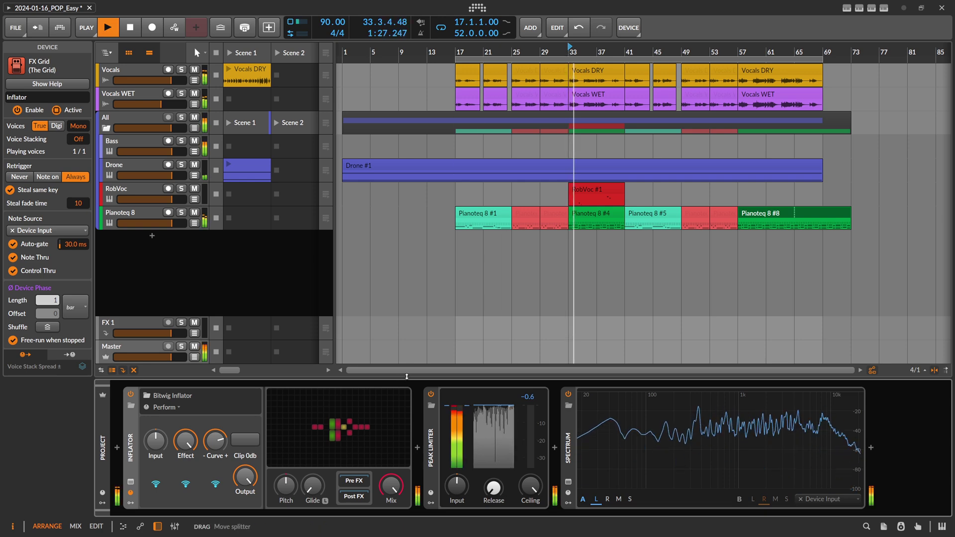
mouse_move(215, 441)
left_click_drag(215, 440, 215, 463)
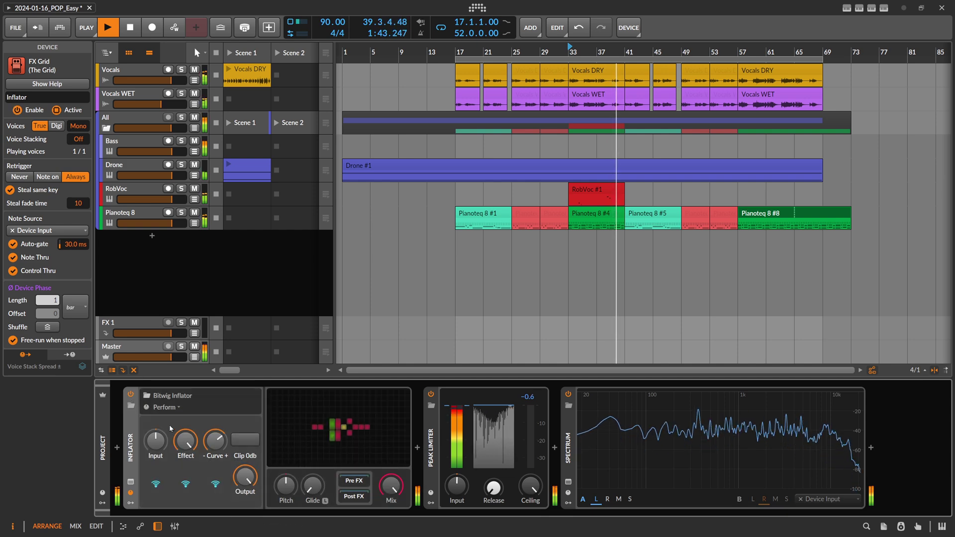
left_click_drag(216, 441, 215, 437)
key("space")
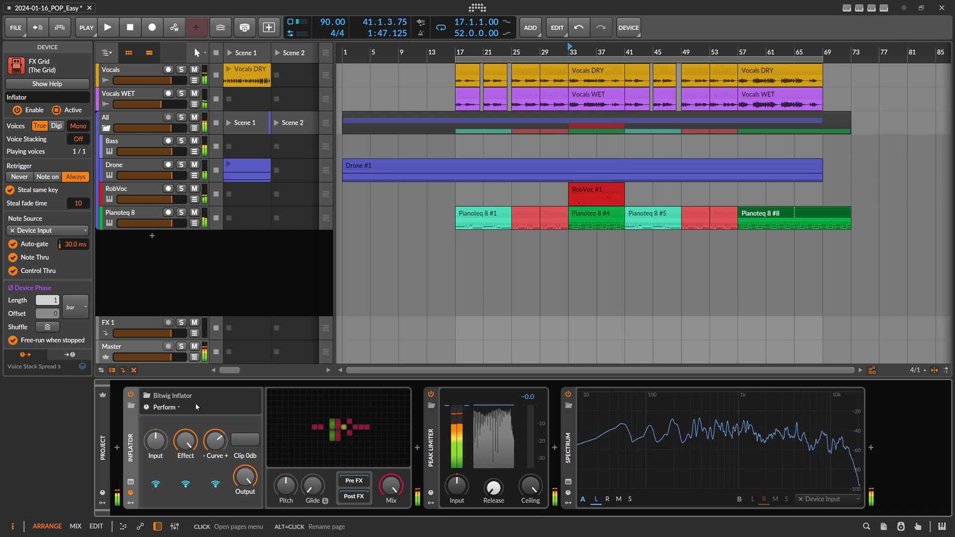